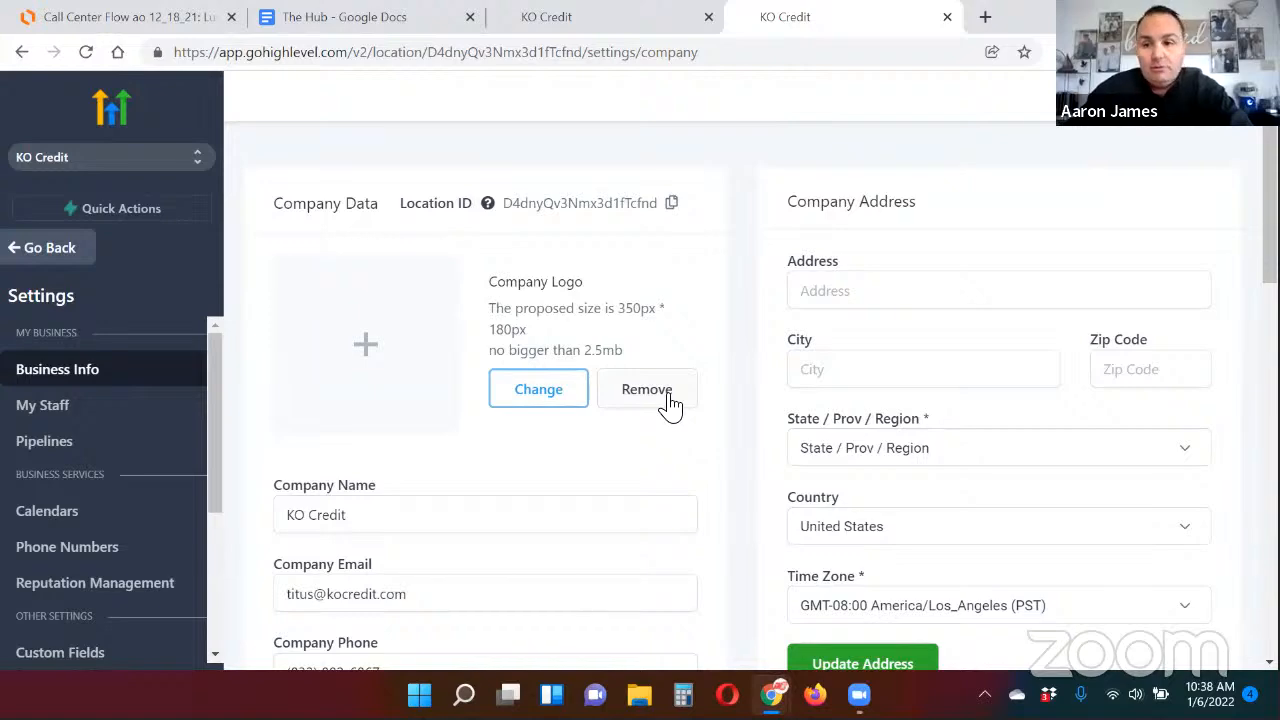
Step: Review the "I need to" list in The Hub document and the Survey triggers in the KO Credit automations
{"action": "left_click", "coordinate": [388, 28]}
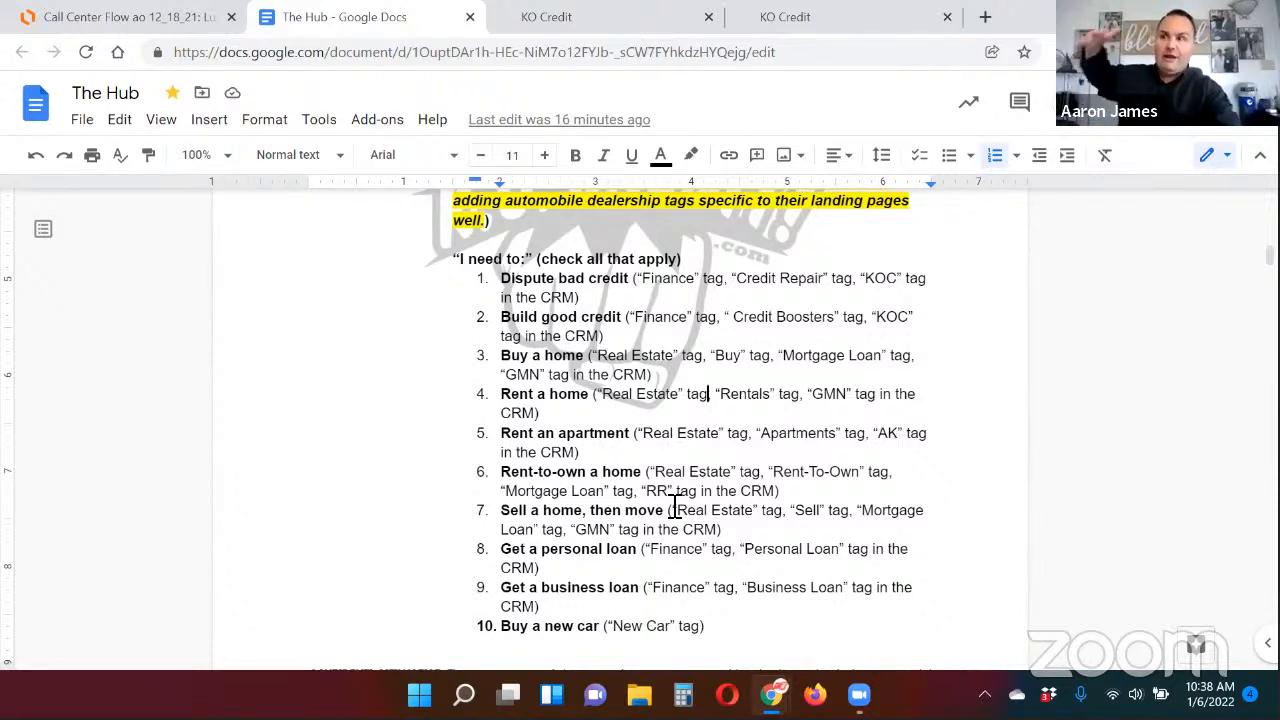
{"action": "left_click", "coordinate": [622, 28]}
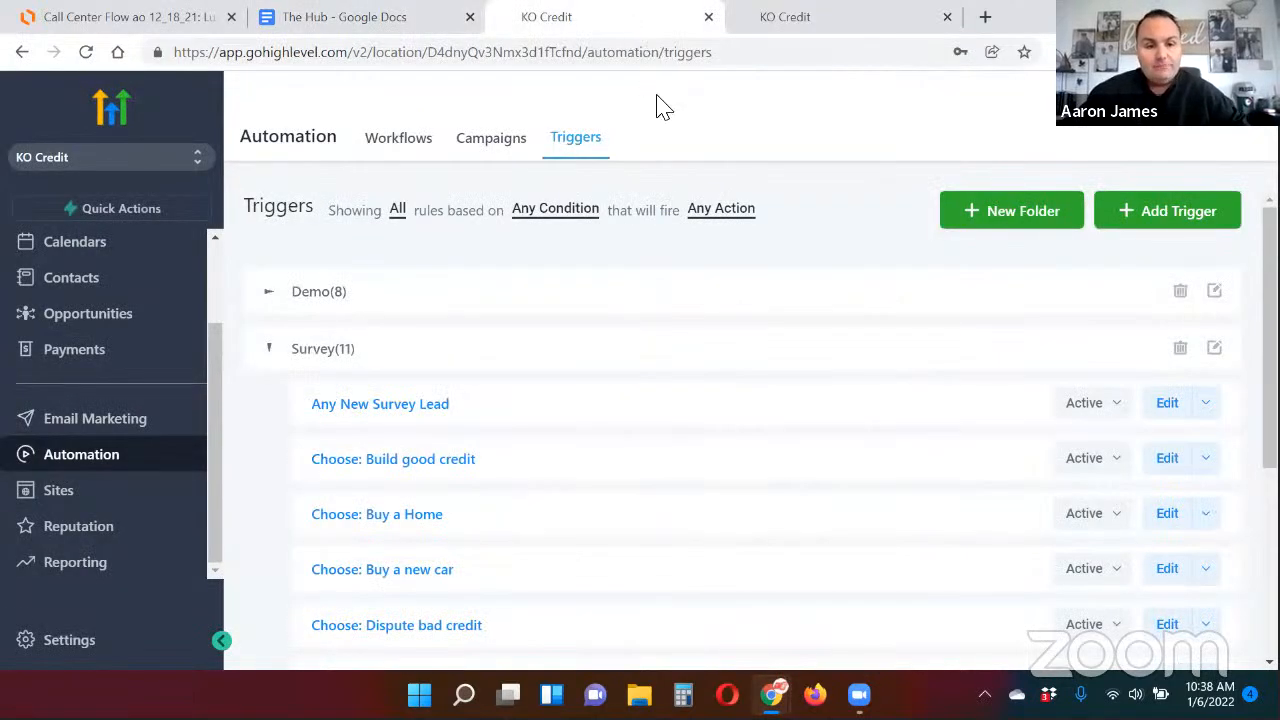
{"action": "left_click", "coordinate": [800, 28]}
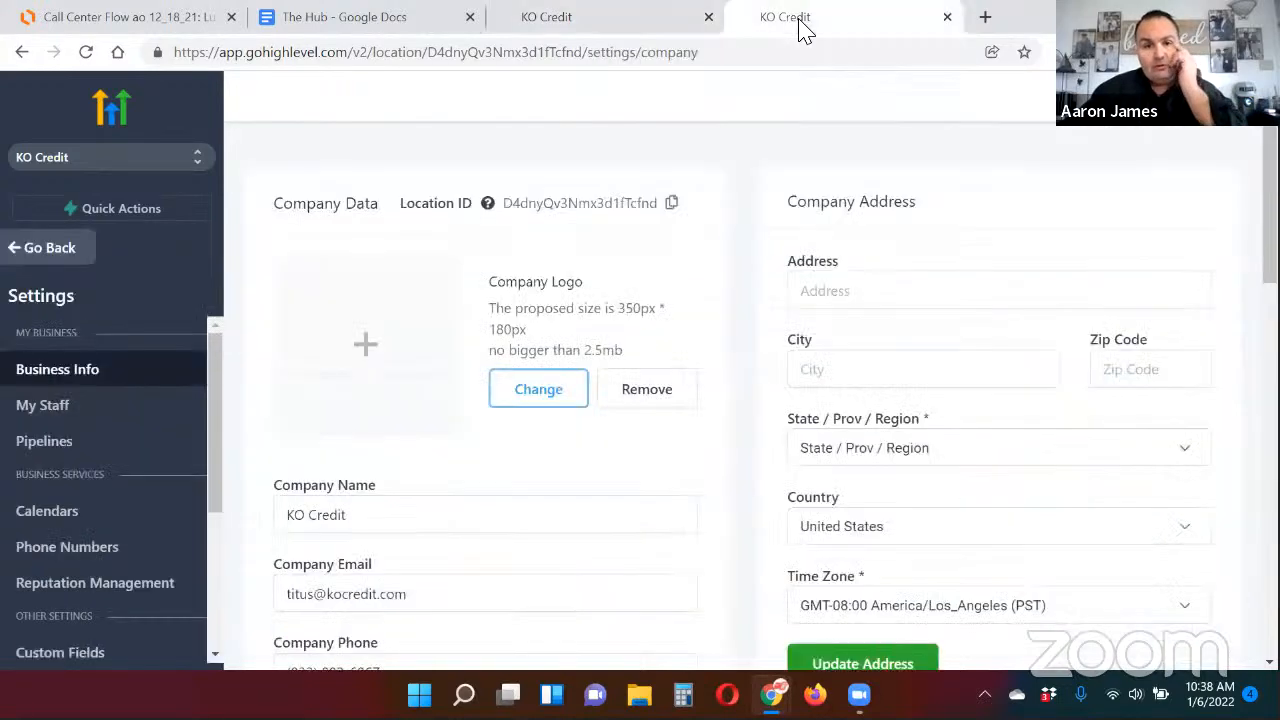
Step: Open the Credit Repair Inquiry survey in the KO Credit survey builder and show the available custom fields
{"action": "left_click", "coordinate": [53, 249]}
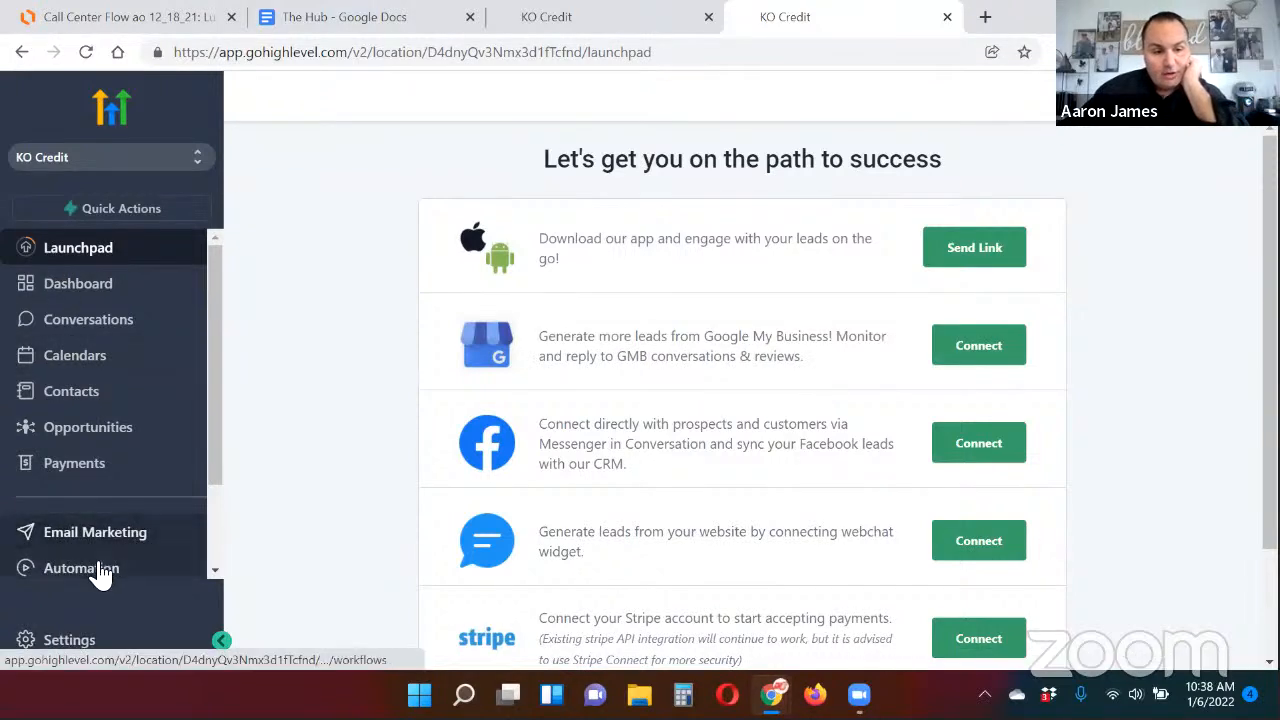
{"action": "scroll", "coordinate": [100, 565], "scroll_direction": "down", "scroll_amount": 1}
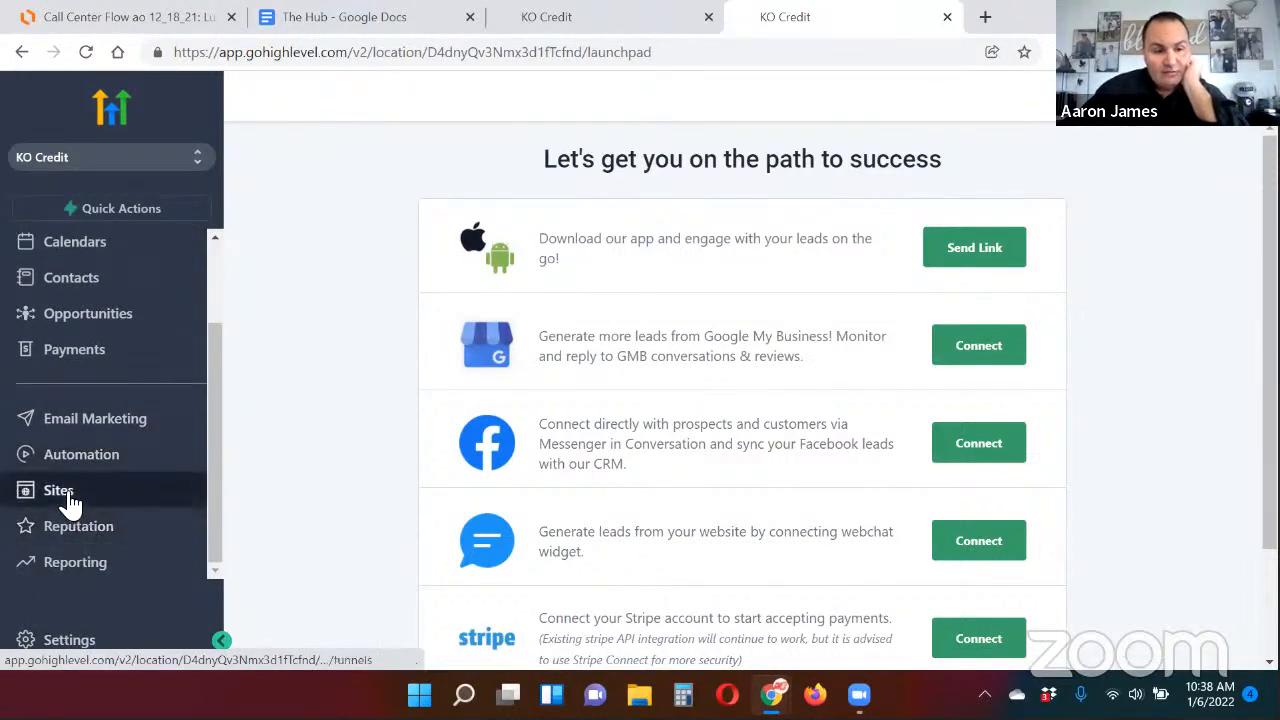
{"action": "left_click", "coordinate": [68, 497]}
{"action": "mouse_move", "coordinate": [700, 151]}
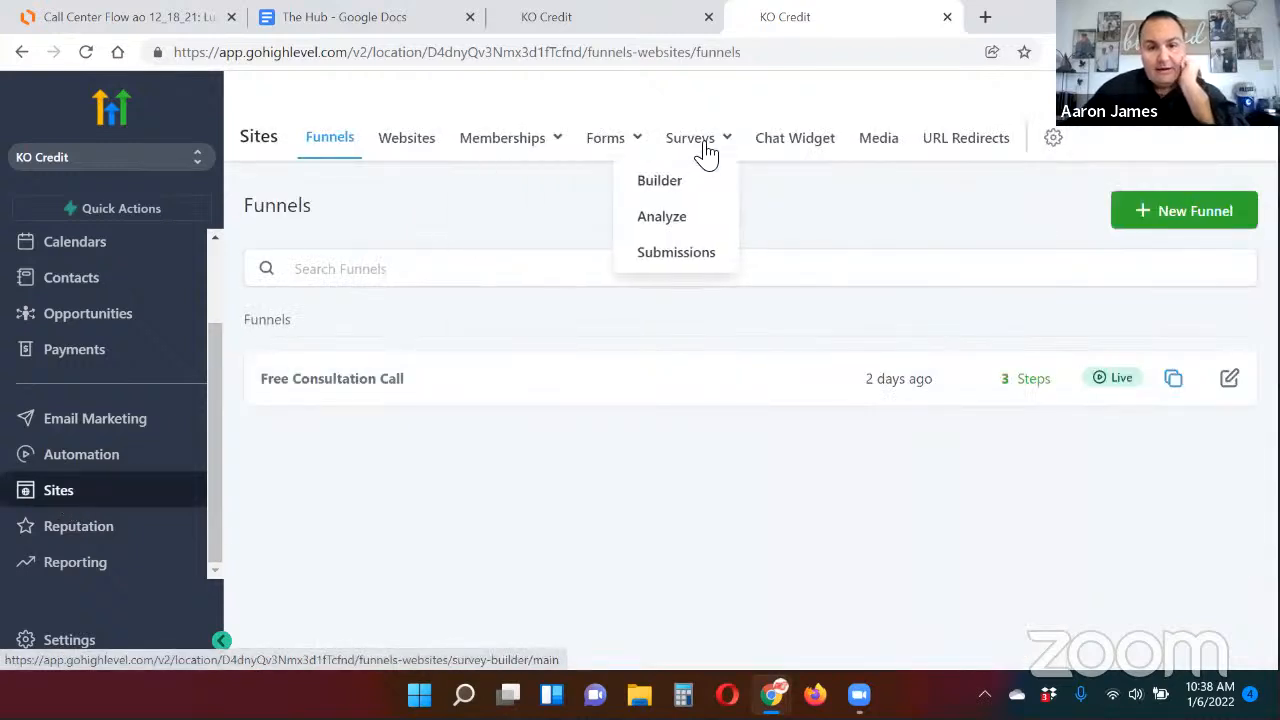
{"action": "left_click", "coordinate": [660, 181]}
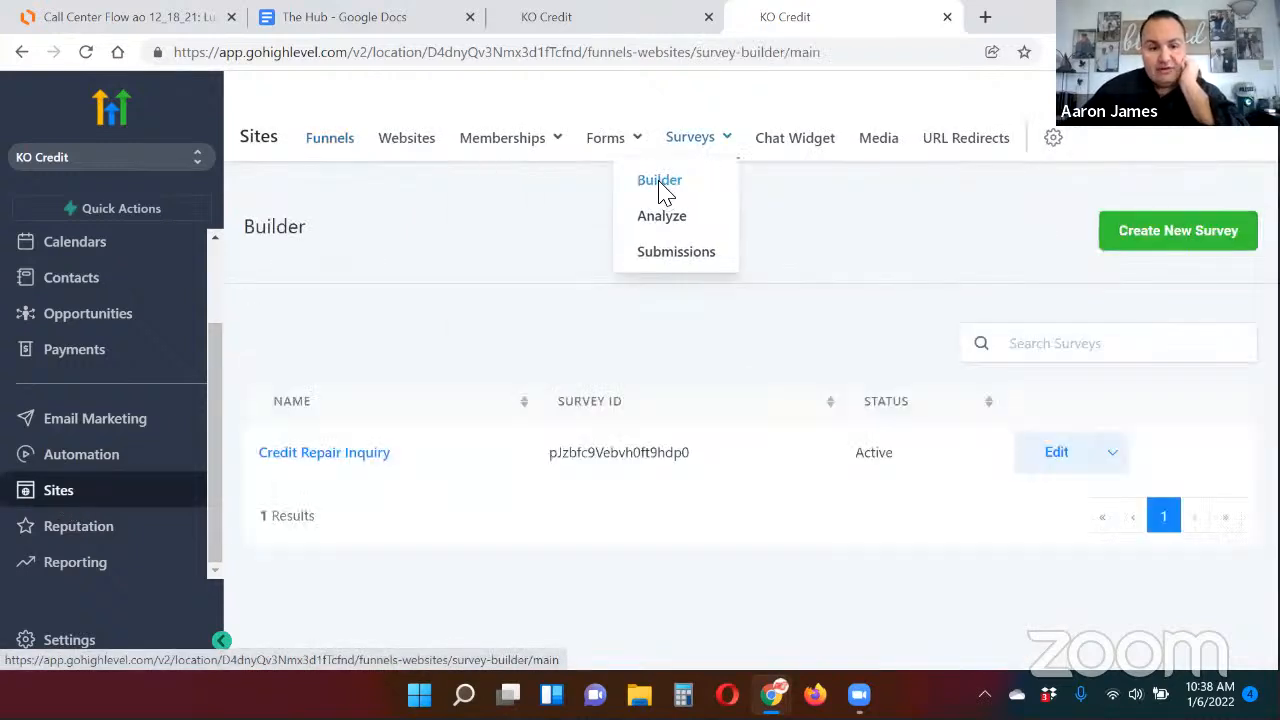
{"action": "left_click", "coordinate": [333, 465]}
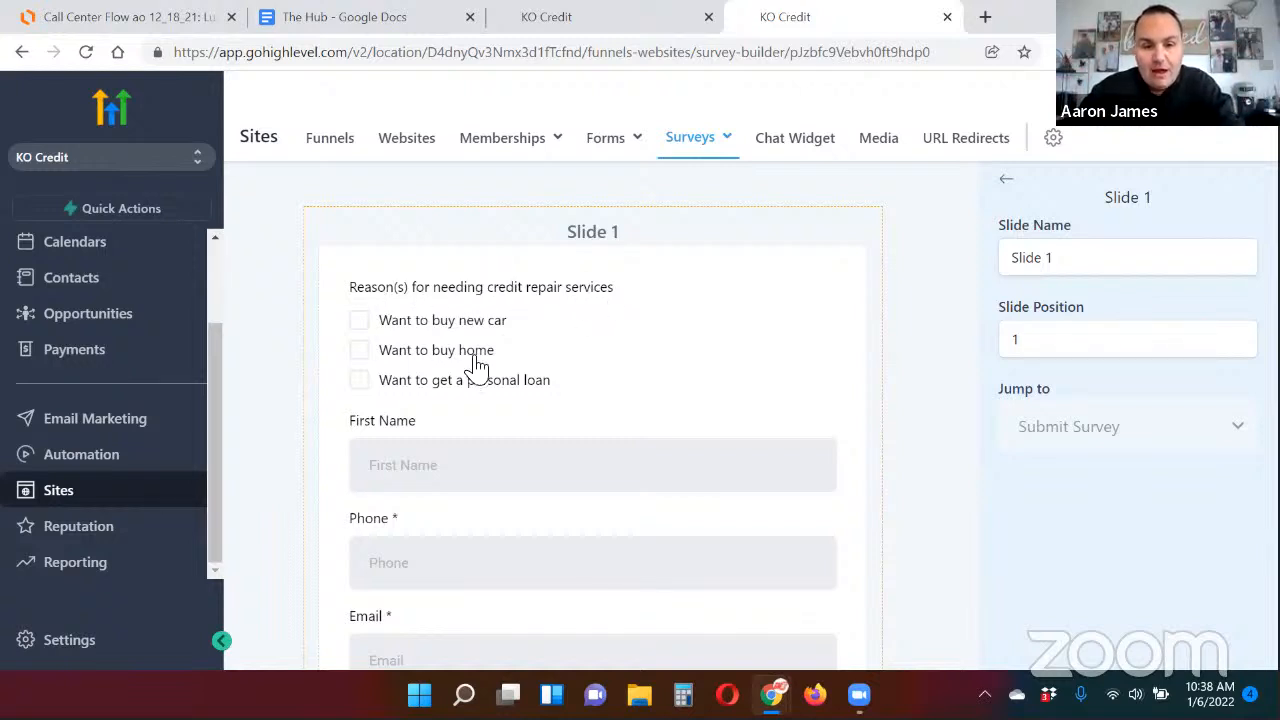
{"action": "left_click", "coordinate": [1008, 185]}
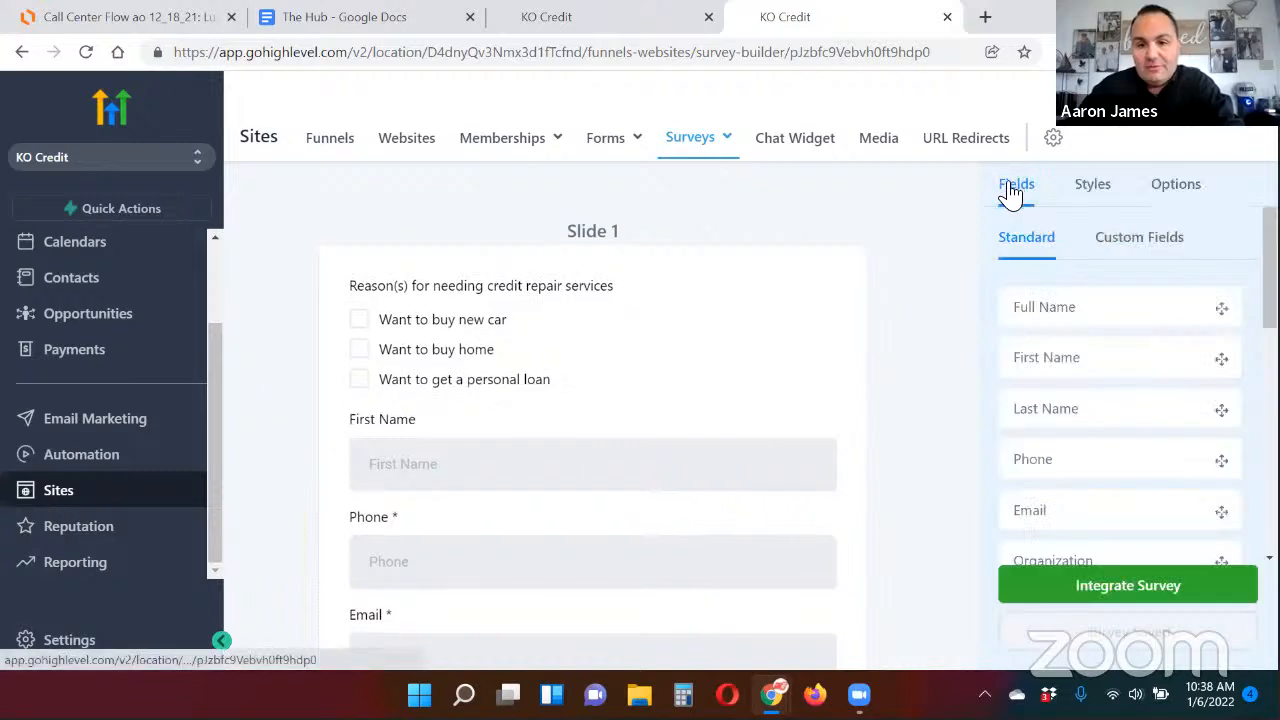
{"action": "left_click", "coordinate": [1142, 250]}
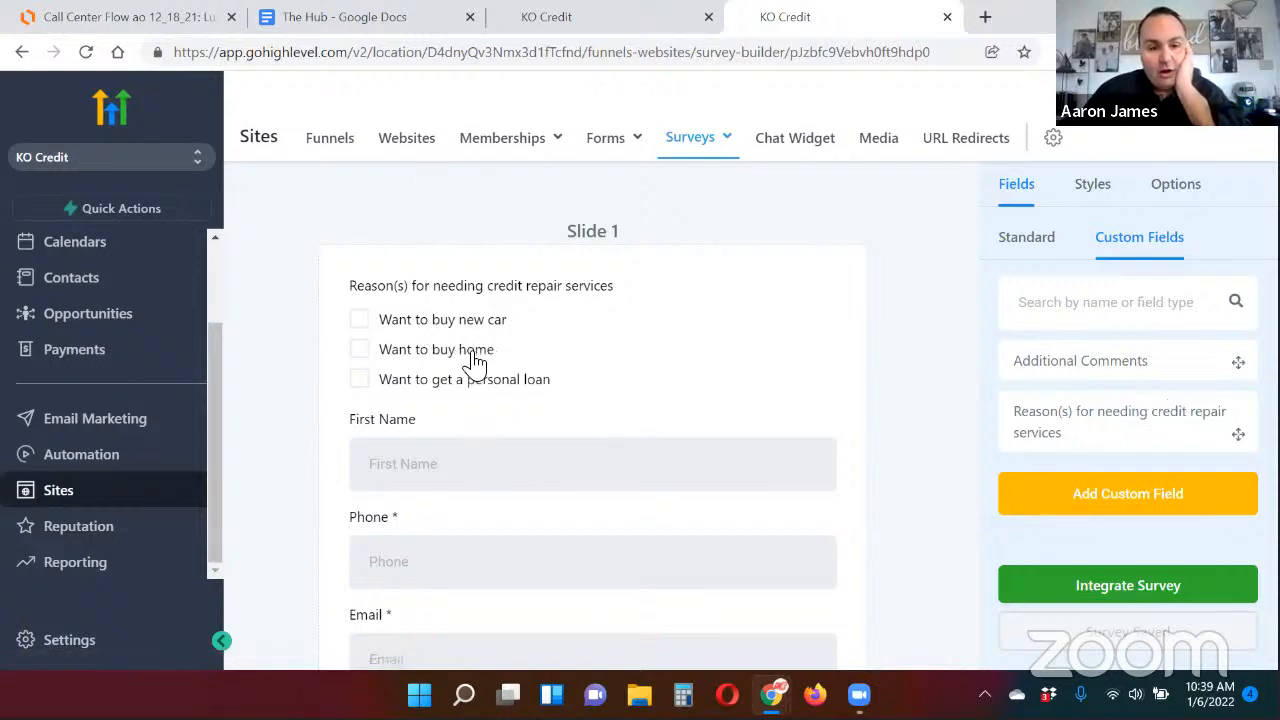
Step: Switch to The Hub document in Google Docs and highlight part of "new car" in list item 10 in light green
{"action": "left_click", "coordinate": [405, 32]}
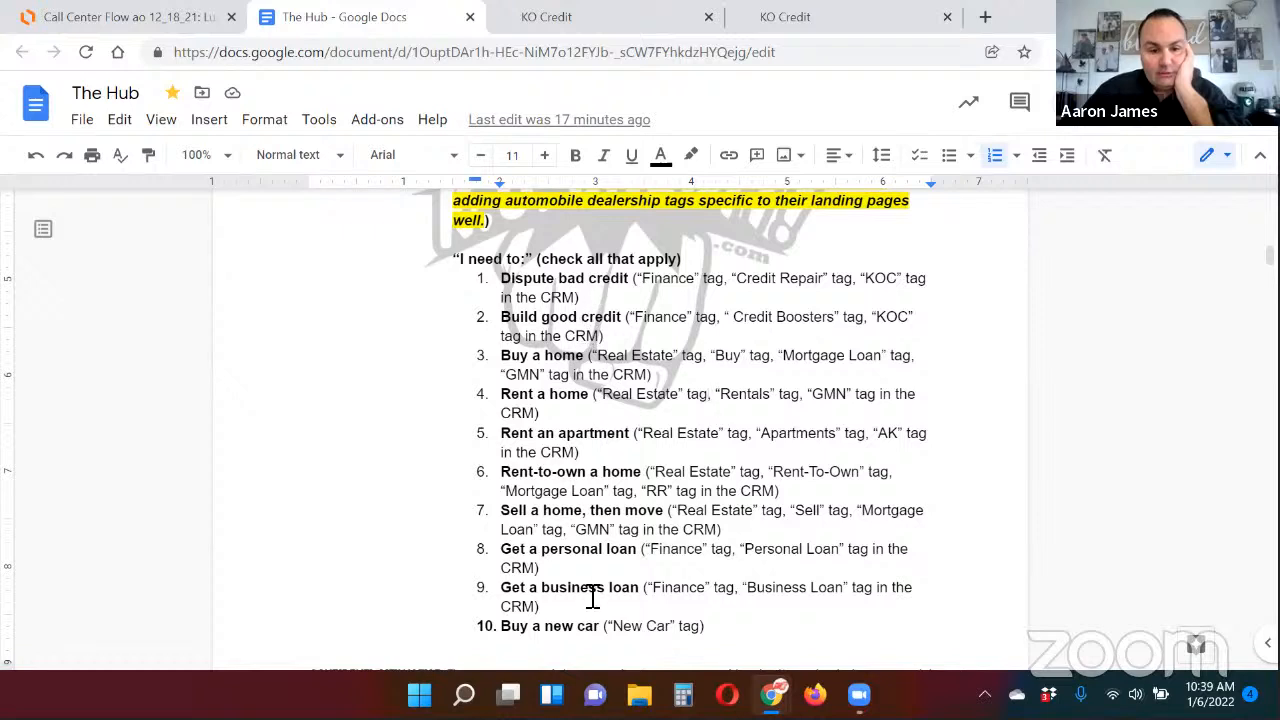
{"action": "left_click_drag", "start_coordinate": [565, 627], "coordinate": [594, 628]}
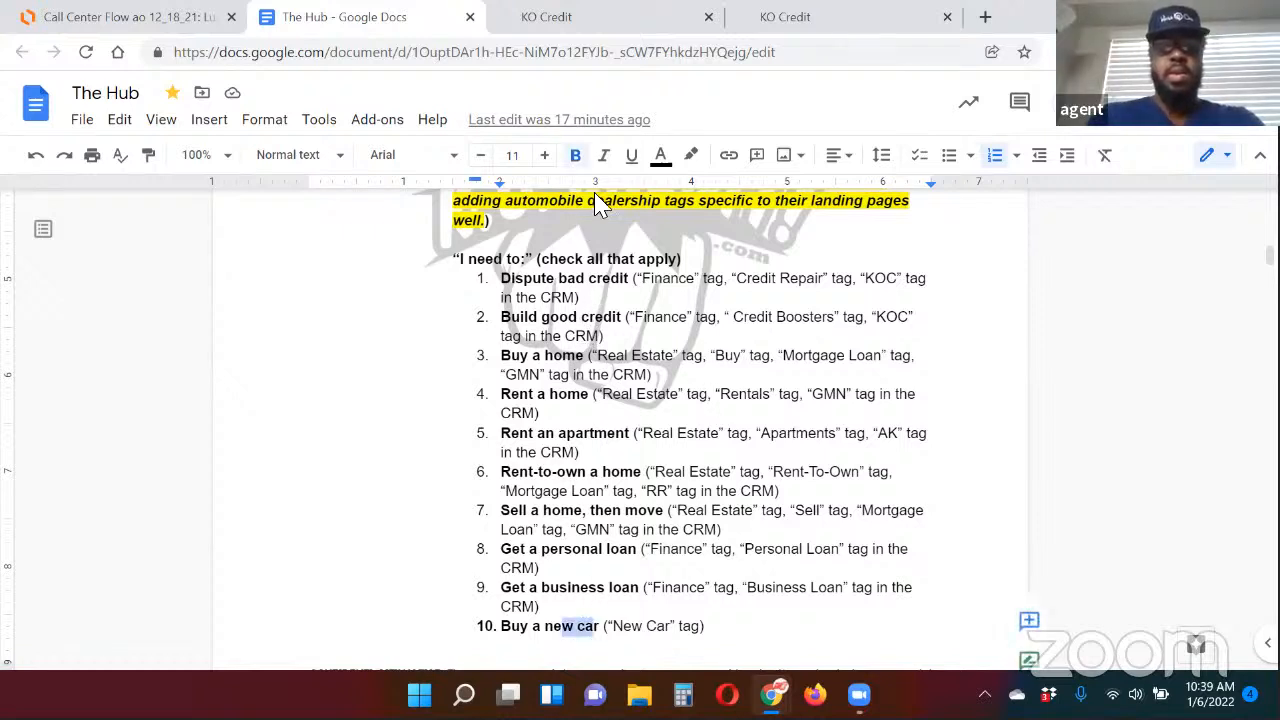
{"action": "left_click", "coordinate": [691, 157]}
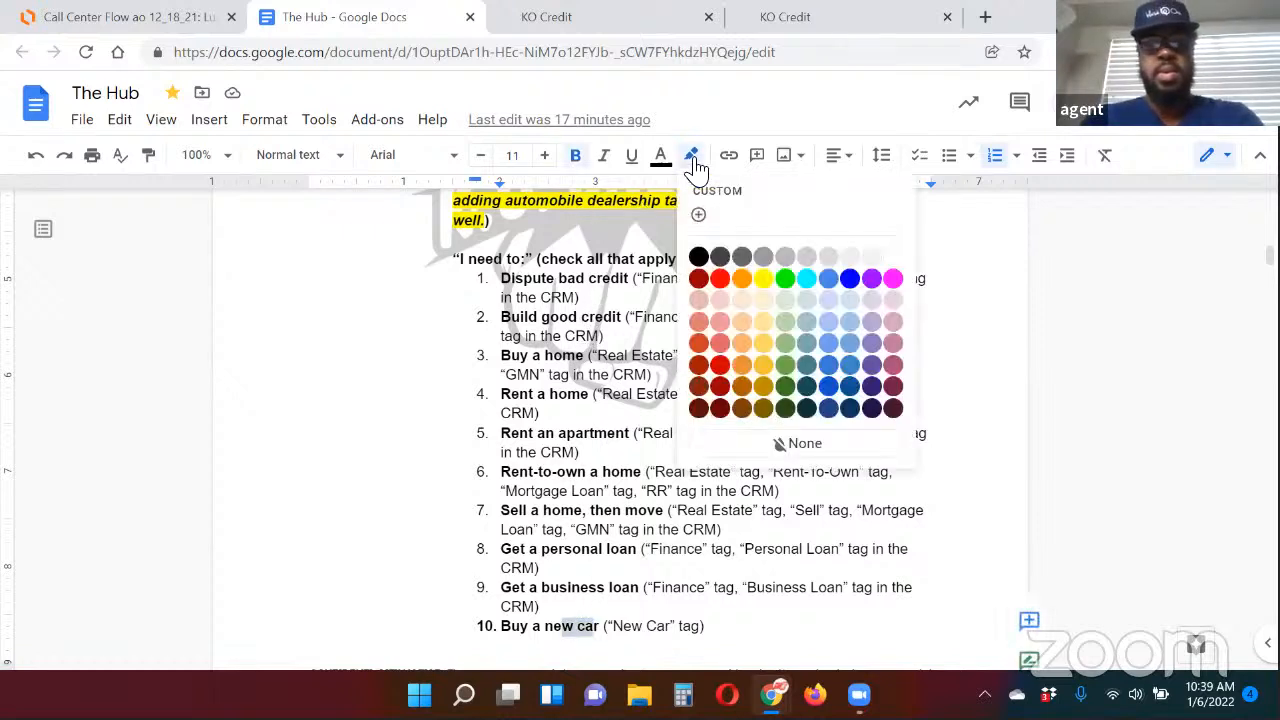
{"action": "left_click", "coordinate": [786, 332]}
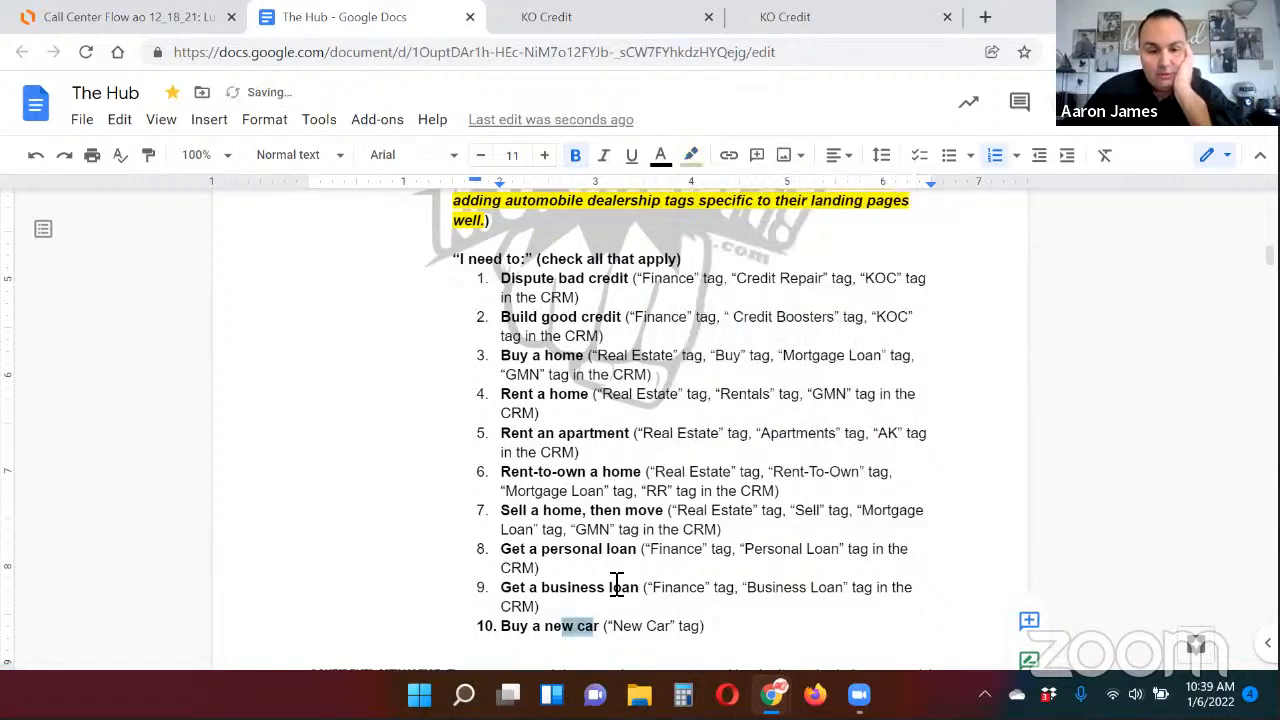
Step: Highlight part of "personal loan" in list item 8 and of "home" in item 3 in the same light green
{"action": "left_click_drag", "start_coordinate": [582, 550], "coordinate": [622, 555]}
{"action": "left_click", "coordinate": [691, 155]}
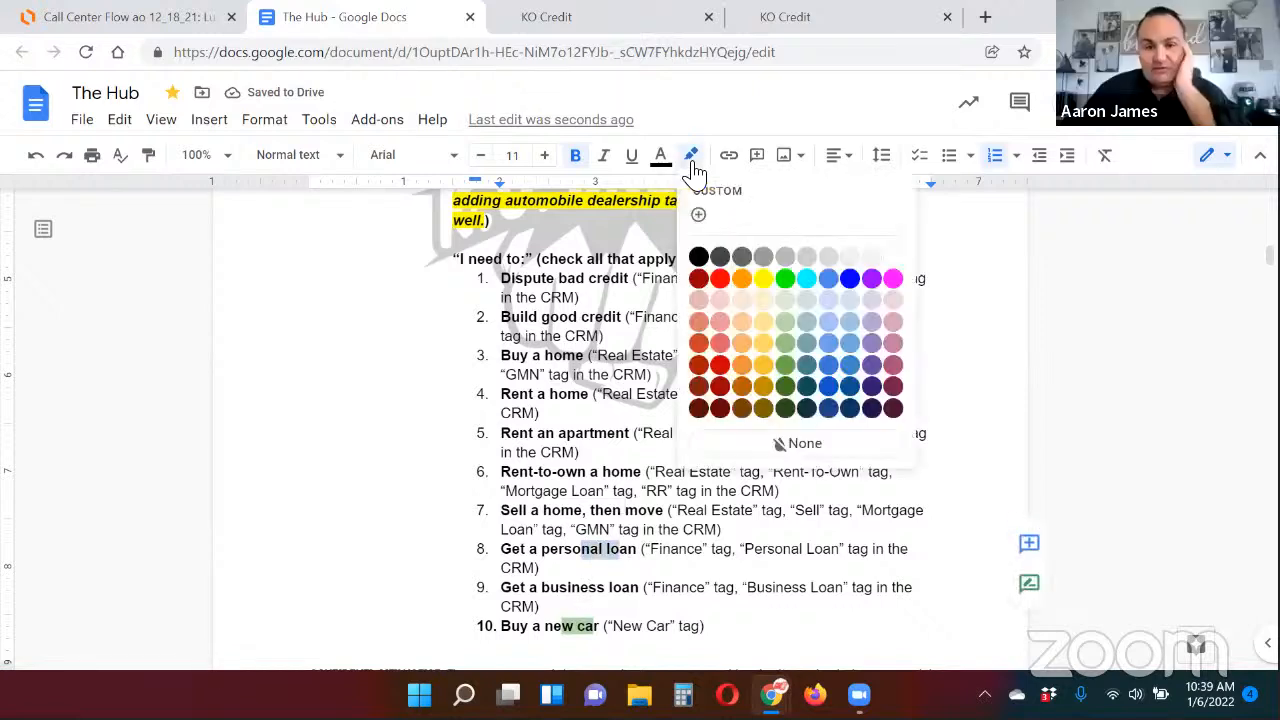
{"action": "left_click", "coordinate": [787, 322]}
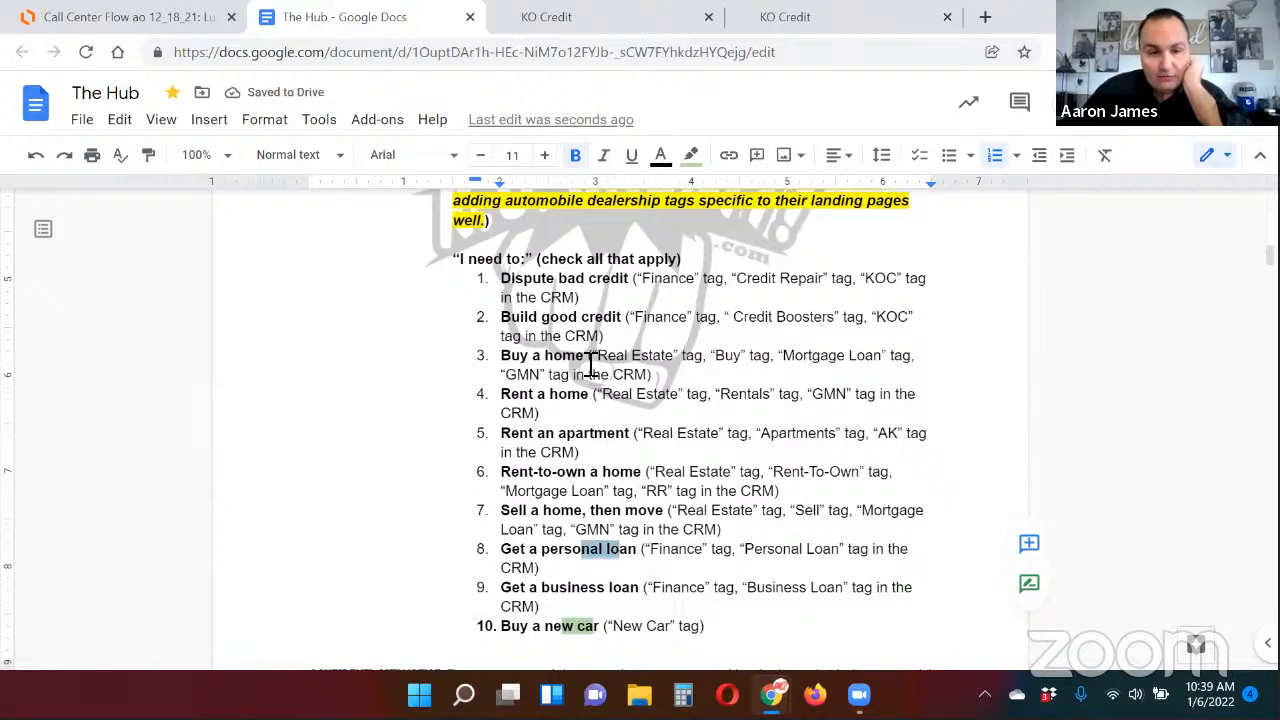
{"action": "double_click", "coordinate": [562, 356]}
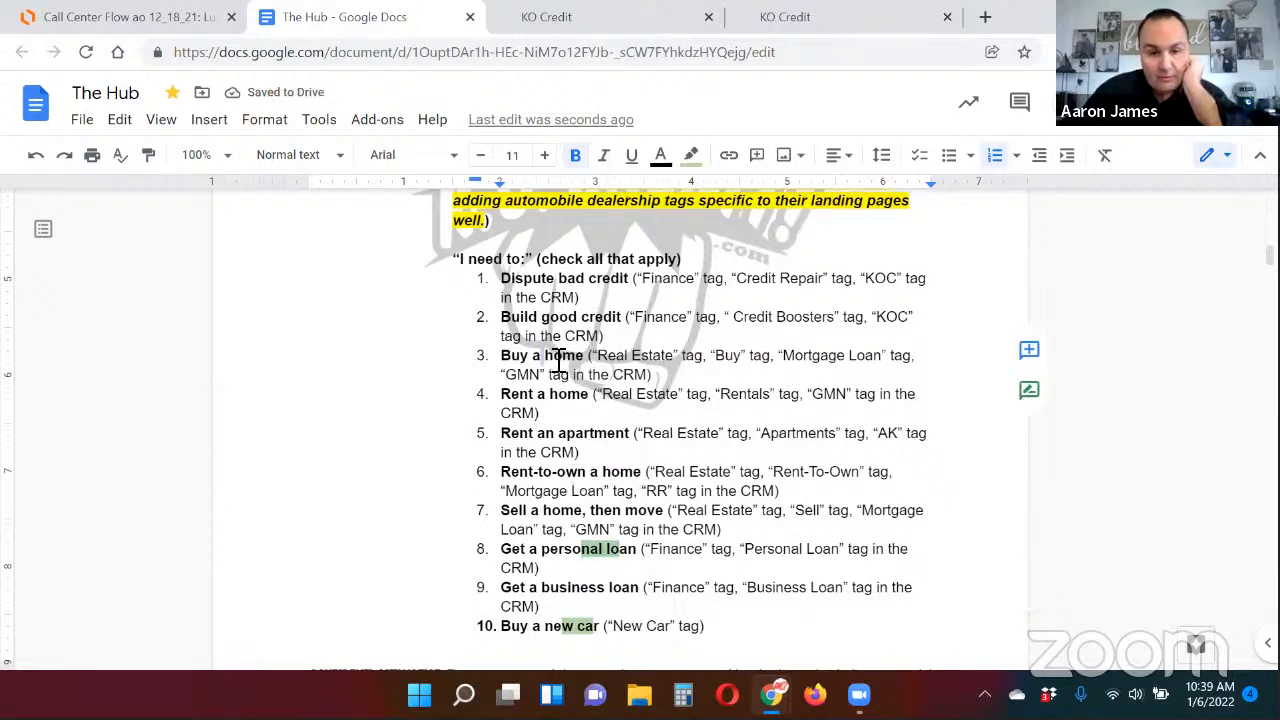
{"action": "left_click", "coordinate": [690, 155]}
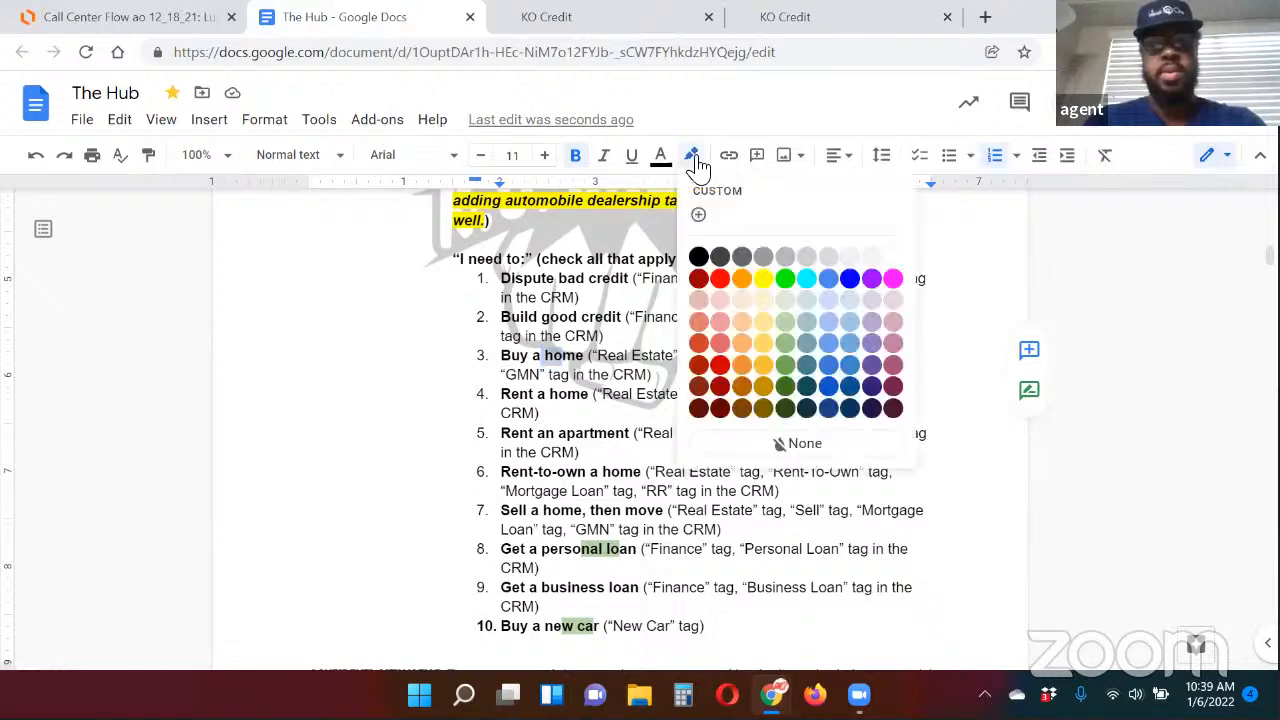
{"action": "left_click", "coordinate": [786, 321]}
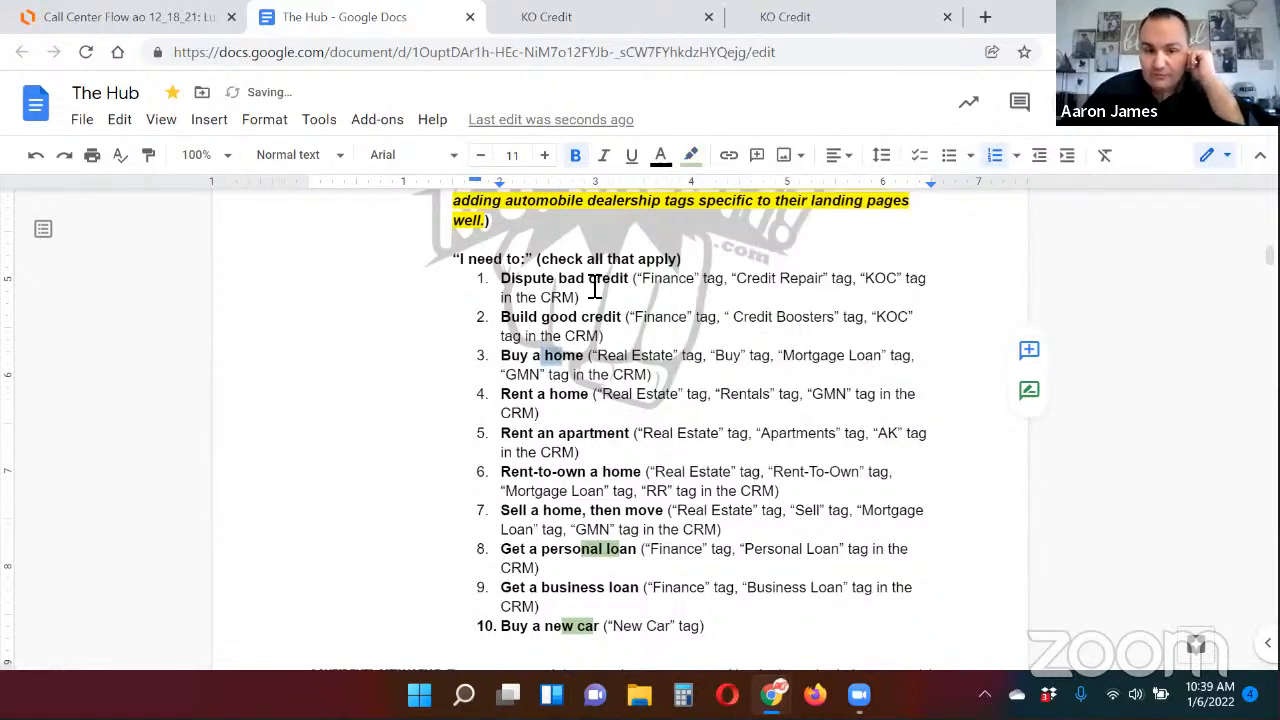
{"action": "left_click", "coordinate": [638, 398]}
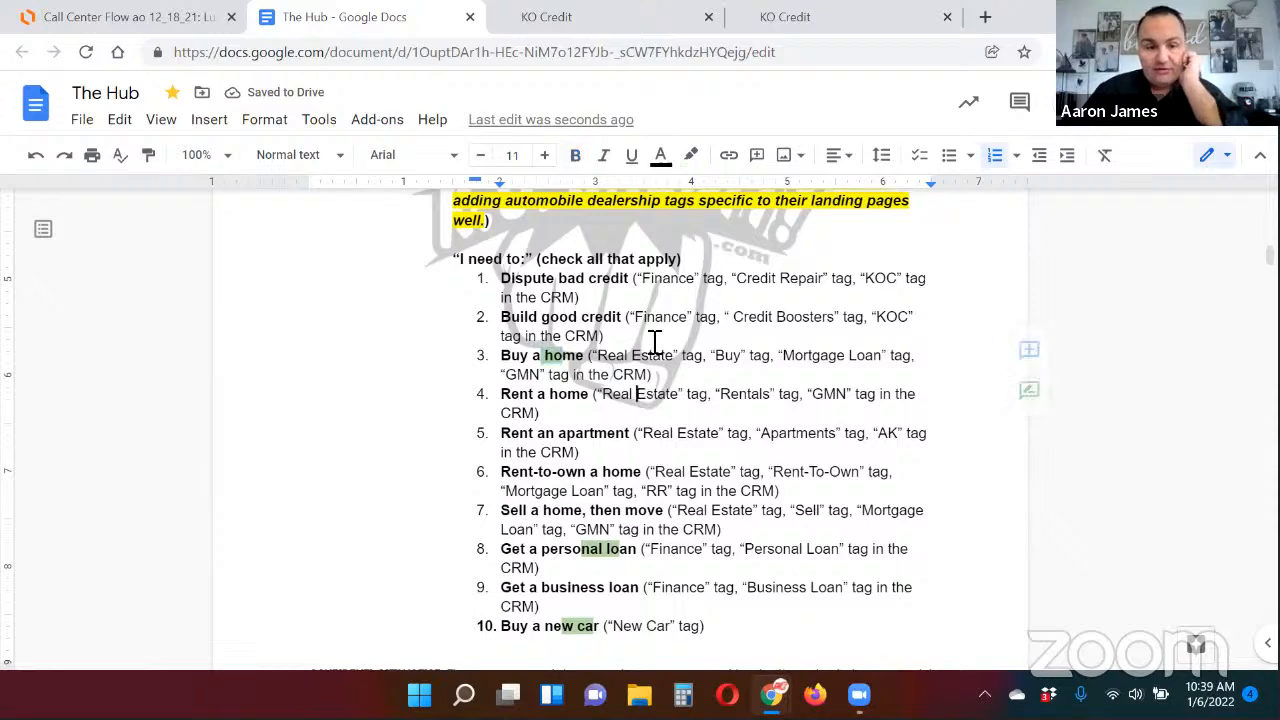
Step: Return to KO Credit and open the "Reason(s) for needing credit repair services" custom field for editing from the account settings
{"action": "left_click", "coordinate": [643, 36]}
{"action": "left_click", "coordinate": [786, 19]}
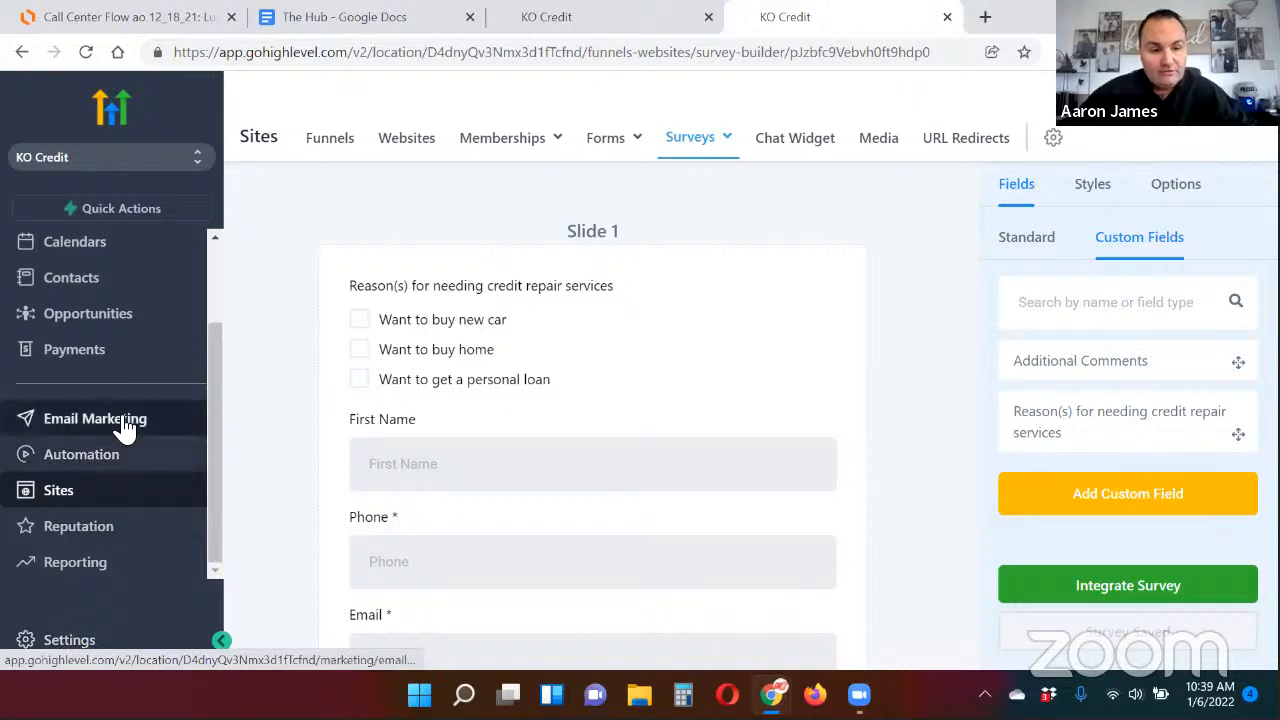
{"action": "left_click", "coordinate": [40, 640]}
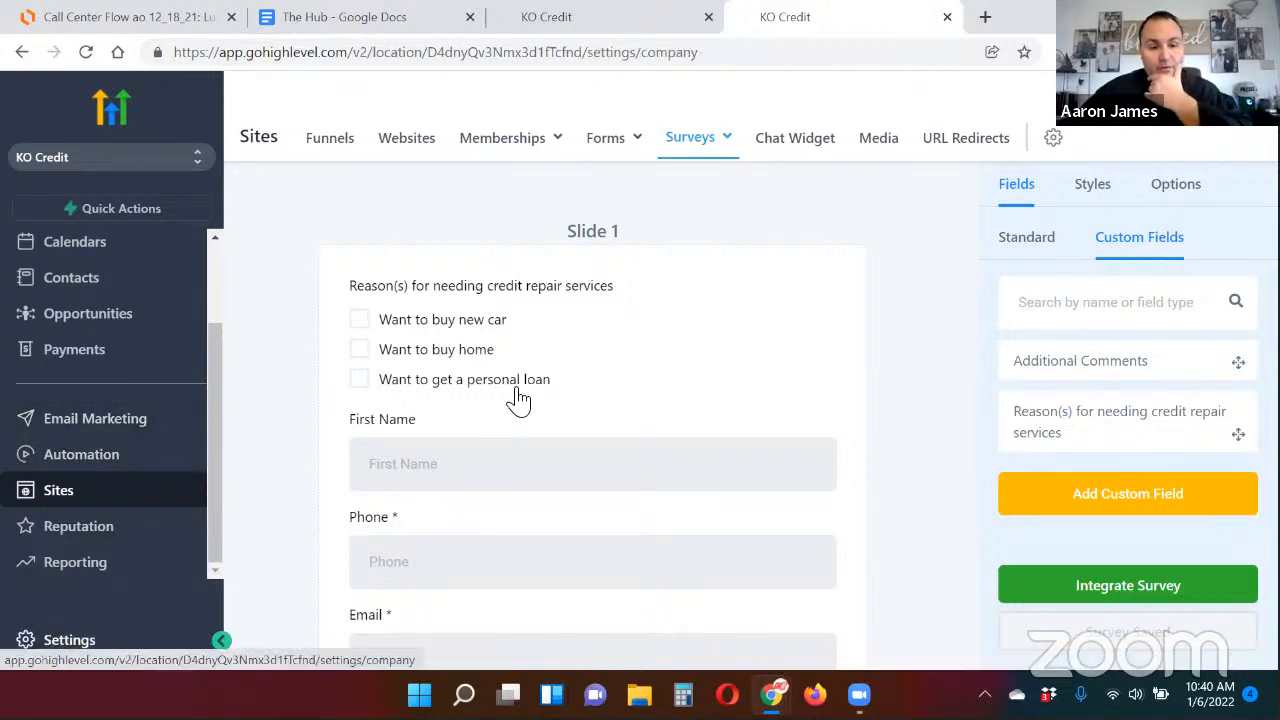
{"action": "scroll", "coordinate": [112, 465], "scroll_direction": "down", "scroll_amount": 3}
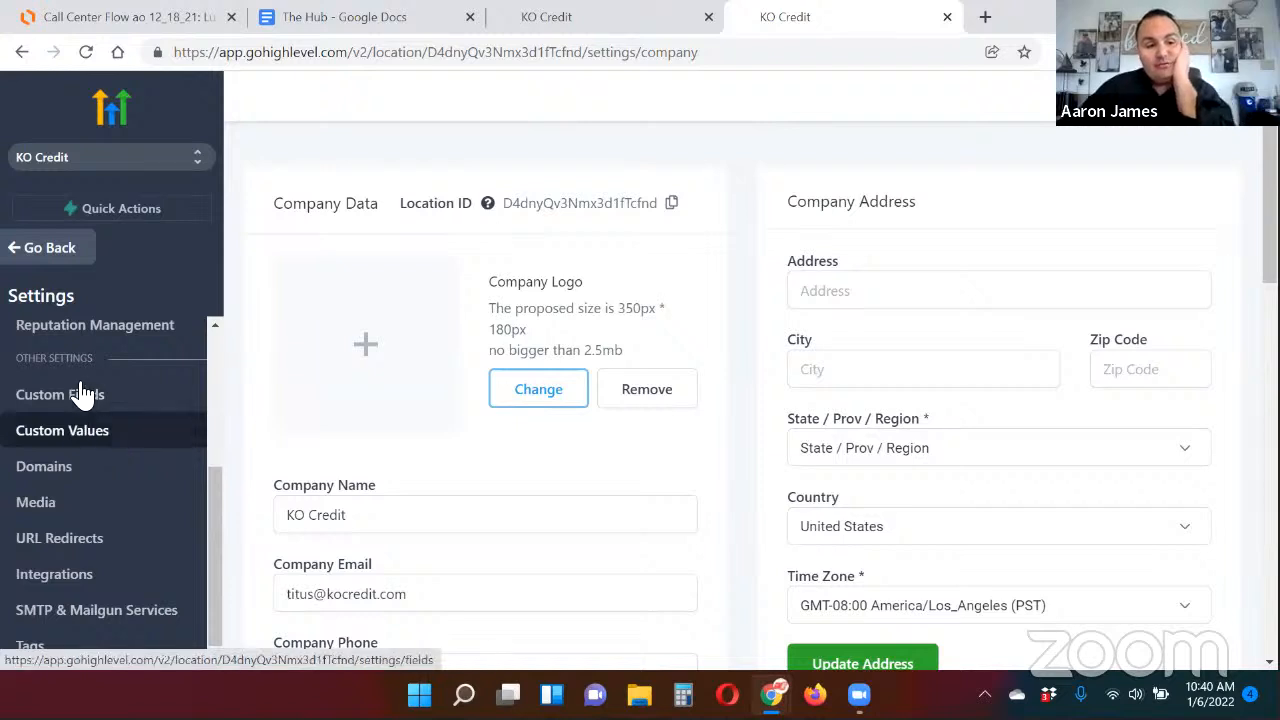
{"action": "left_click", "coordinate": [78, 400]}
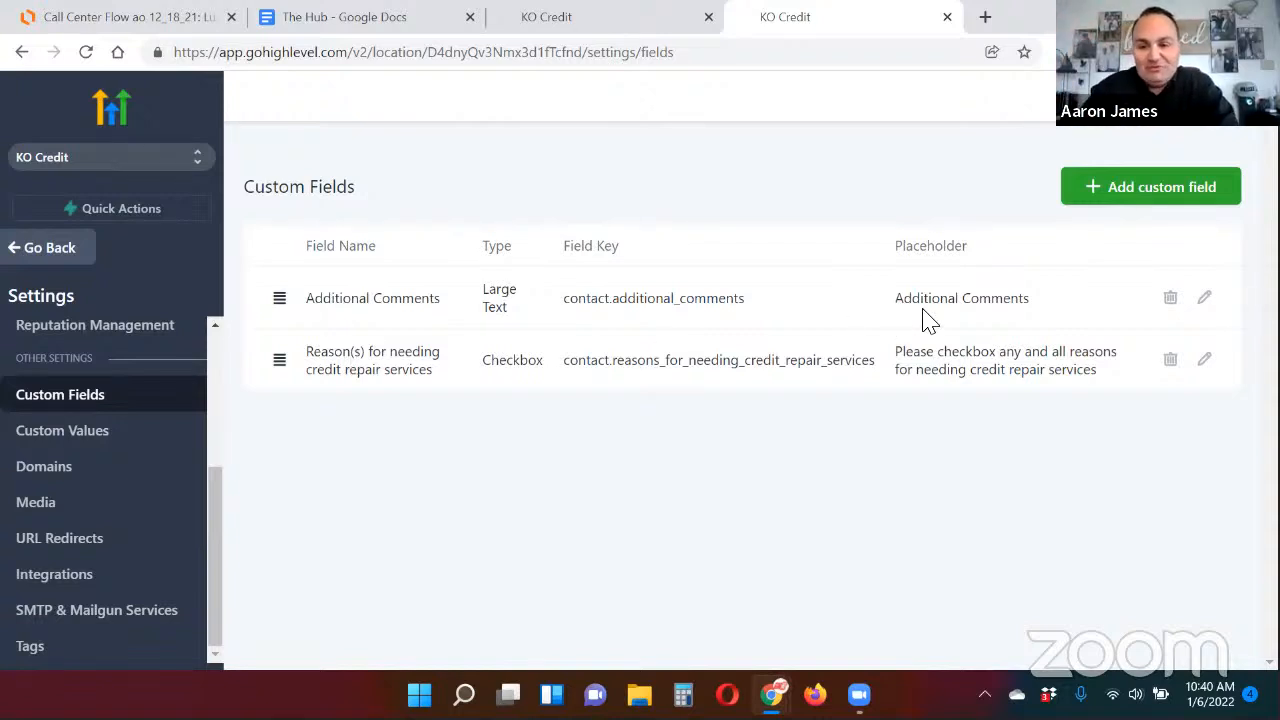
{"action": "left_click", "coordinate": [1203, 360]}
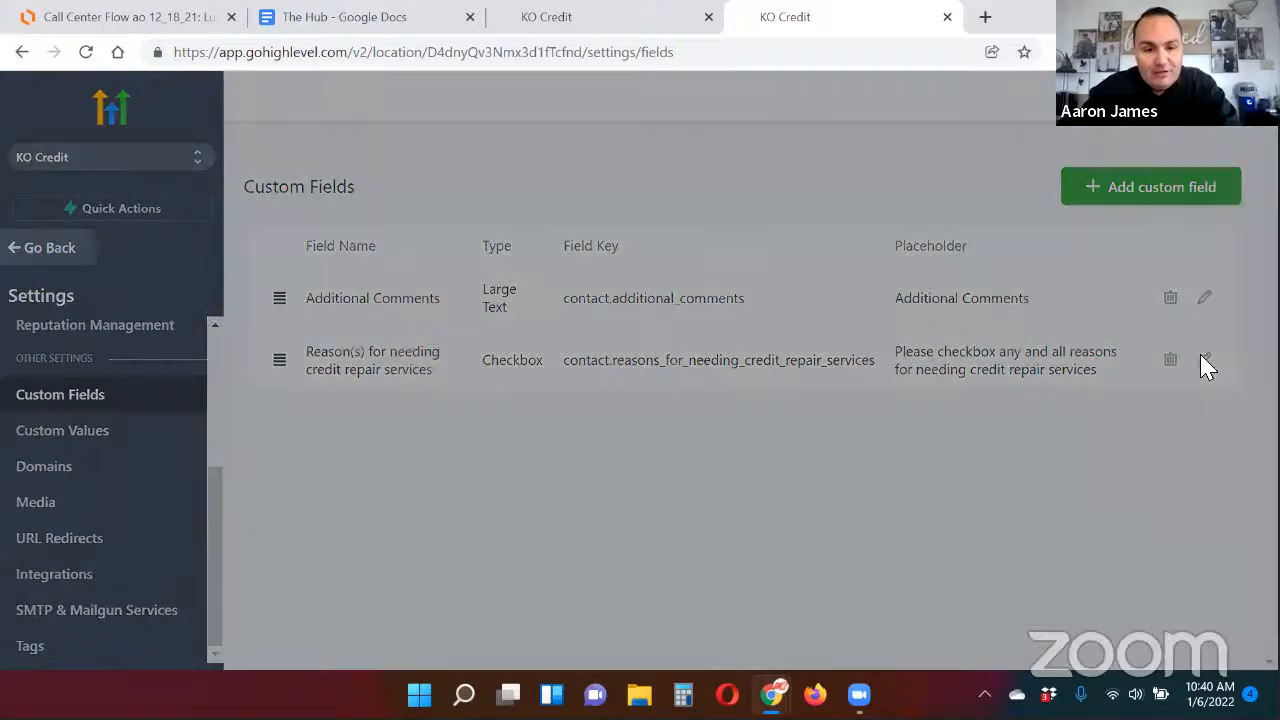
{"action": "scroll", "coordinate": [829, 388], "scroll_direction": "down", "scroll_amount": 3}
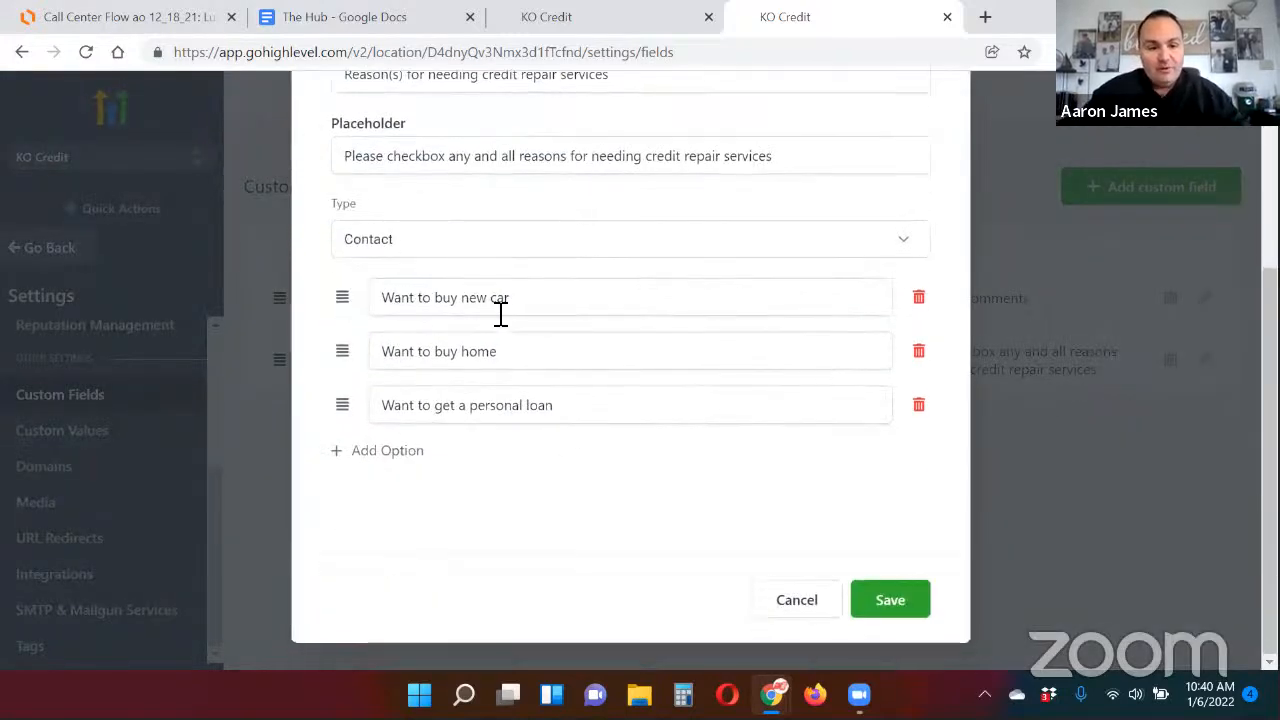
Step: Add the checkbox option "Dispute Bad Credit" to the custom field, following the first item of The Hub list
{"action": "left_click", "coordinate": [392, 458]}
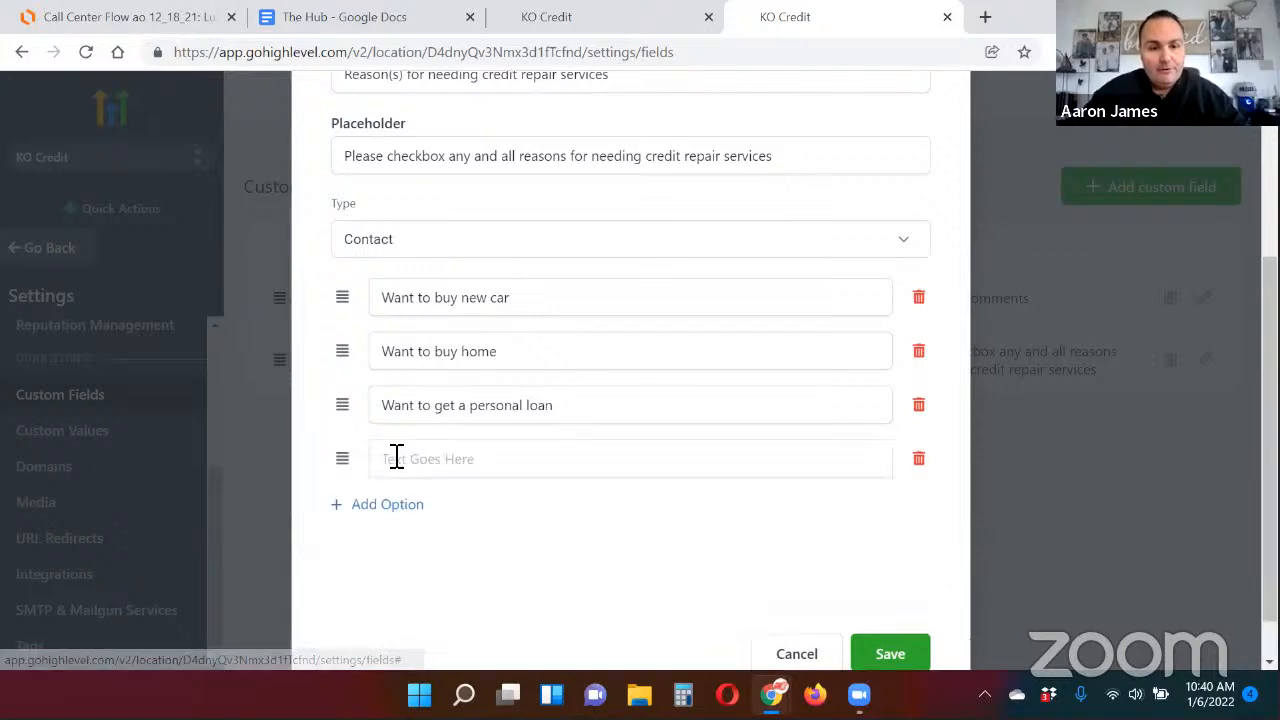
{"action": "left_click", "coordinate": [430, 22]}
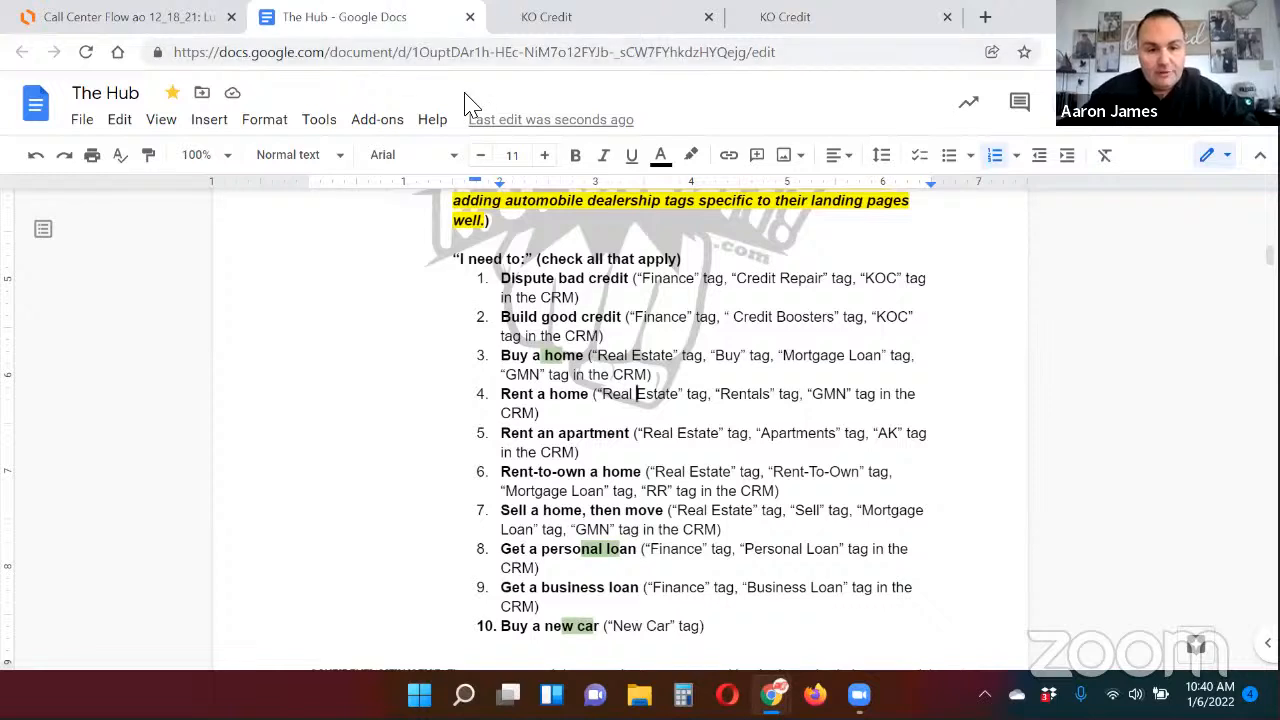
{"action": "left_click", "coordinate": [764, 22]}
{"action": "left_click", "coordinate": [445, 459]}
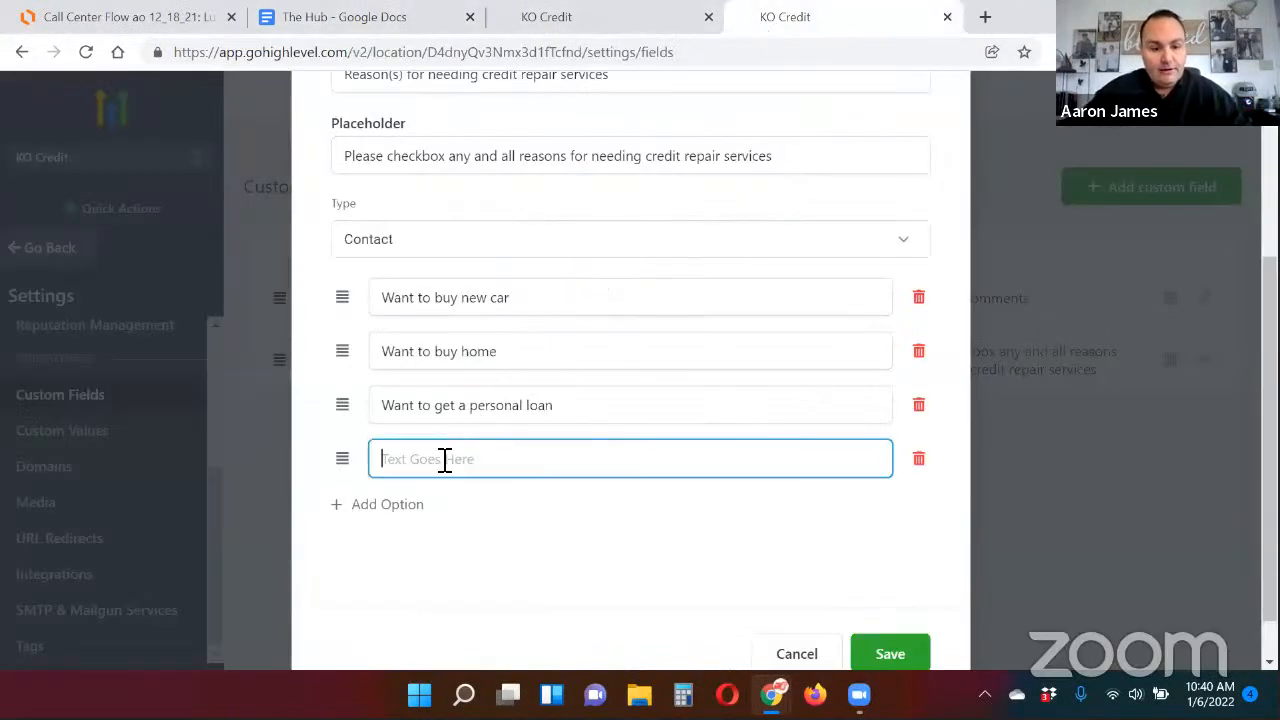
{"action": "type", "text": "Dispute bad Credit"}
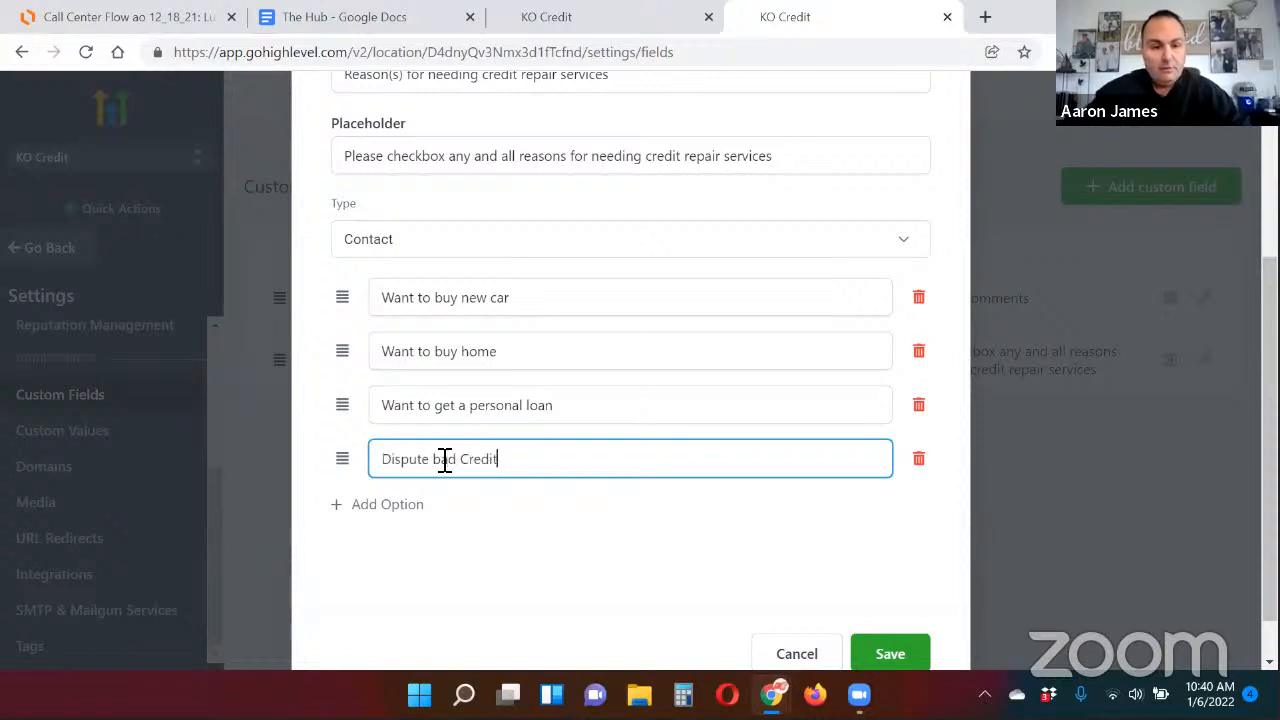
{"action": "left_click", "coordinate": [442, 458]}
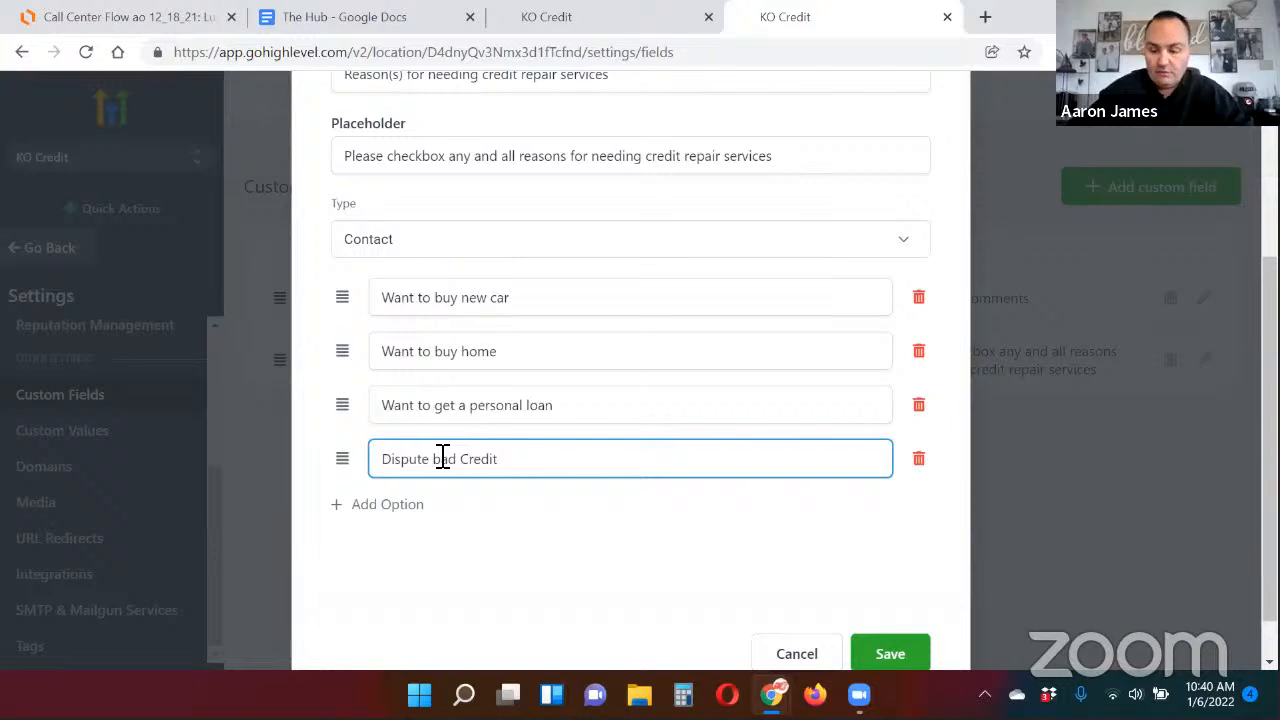
{"action": "key", "text": "Delete"}
{"action": "type", "text": "B"}
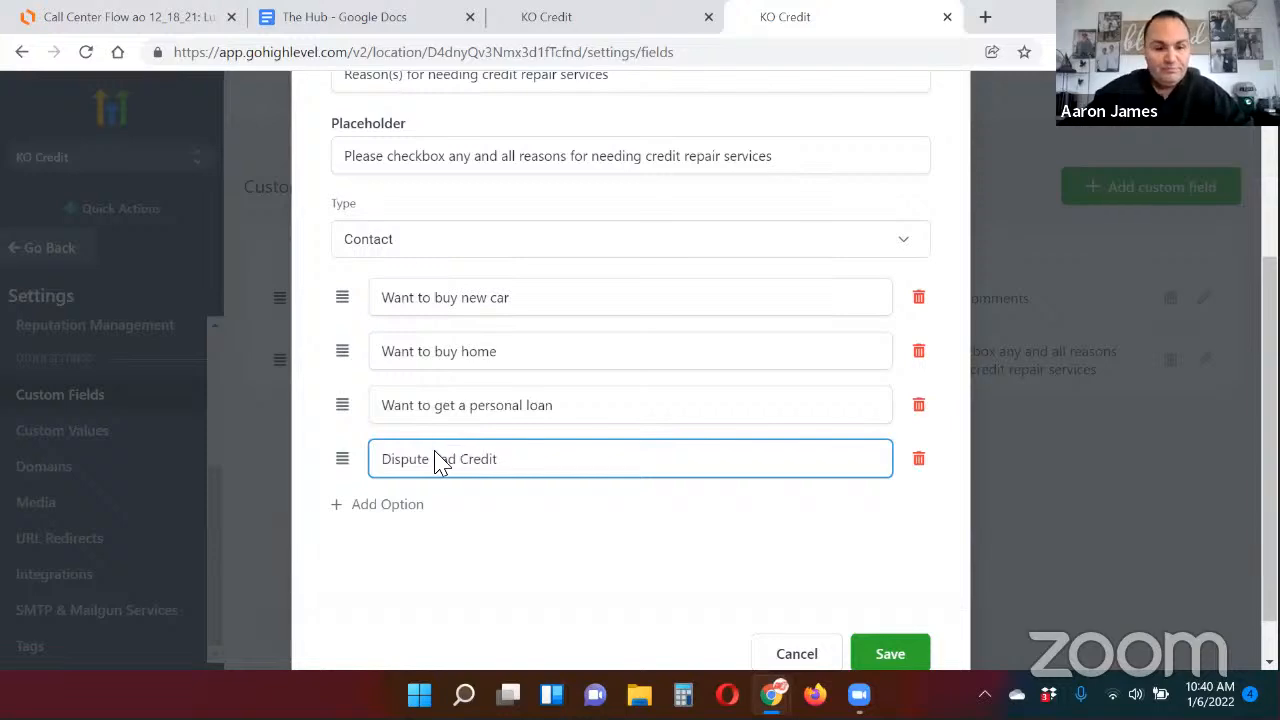
Step: Add the checkbox option "Build Good Credit" to the custom field, following item 2 of The Hub list
{"action": "left_click", "coordinate": [395, 507]}
{"action": "left_click", "coordinate": [414, 22]}
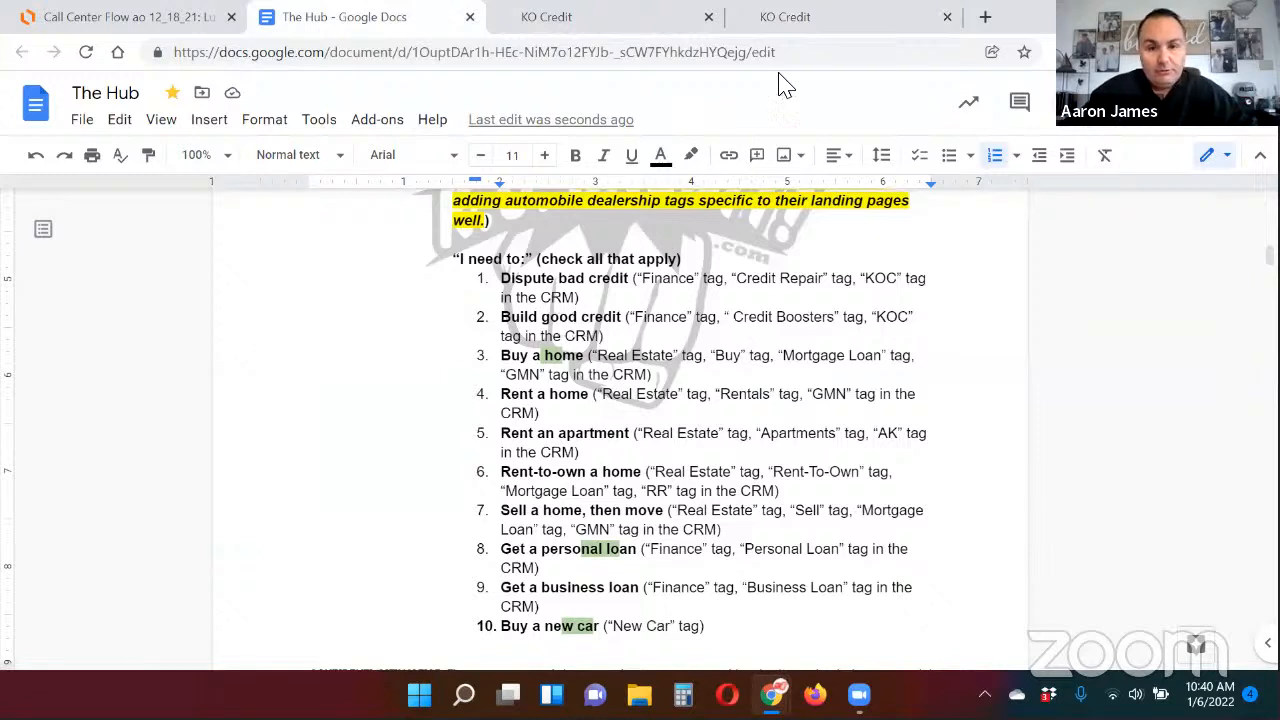
{"action": "left_click", "coordinate": [795, 30]}
{"action": "left_click", "coordinate": [450, 516]}
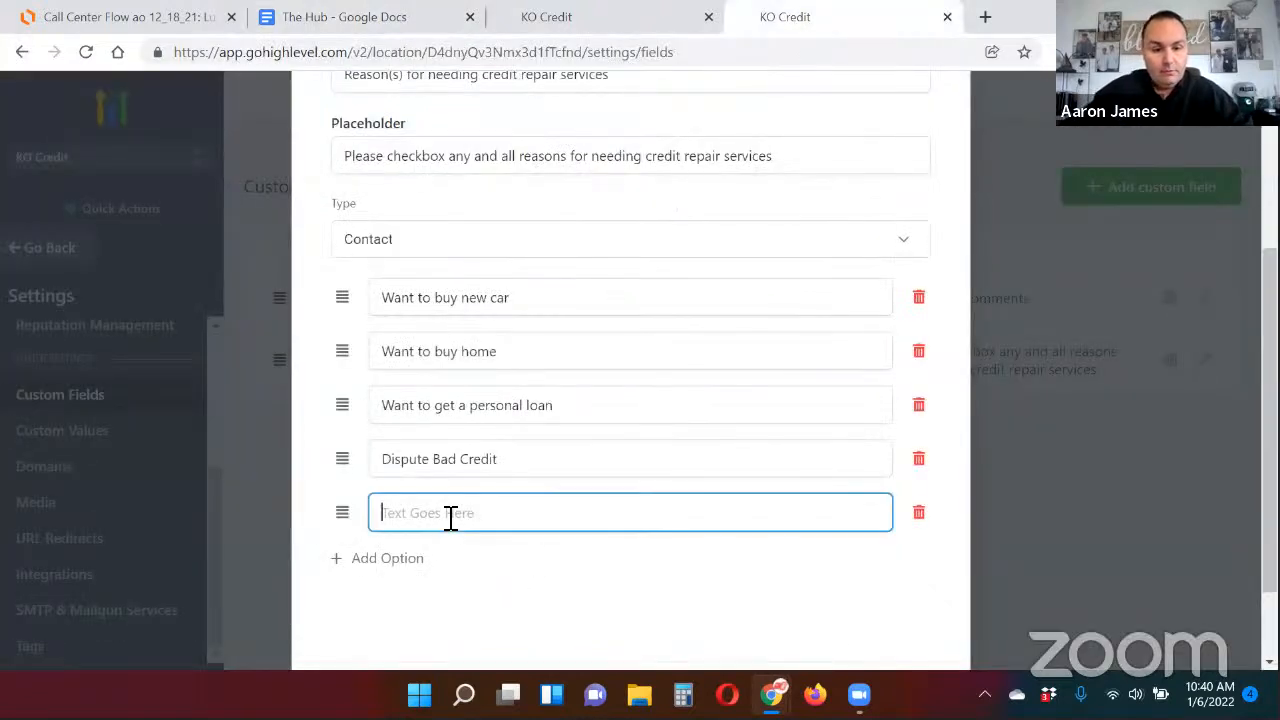
{"action": "type", "text": "Bu"}
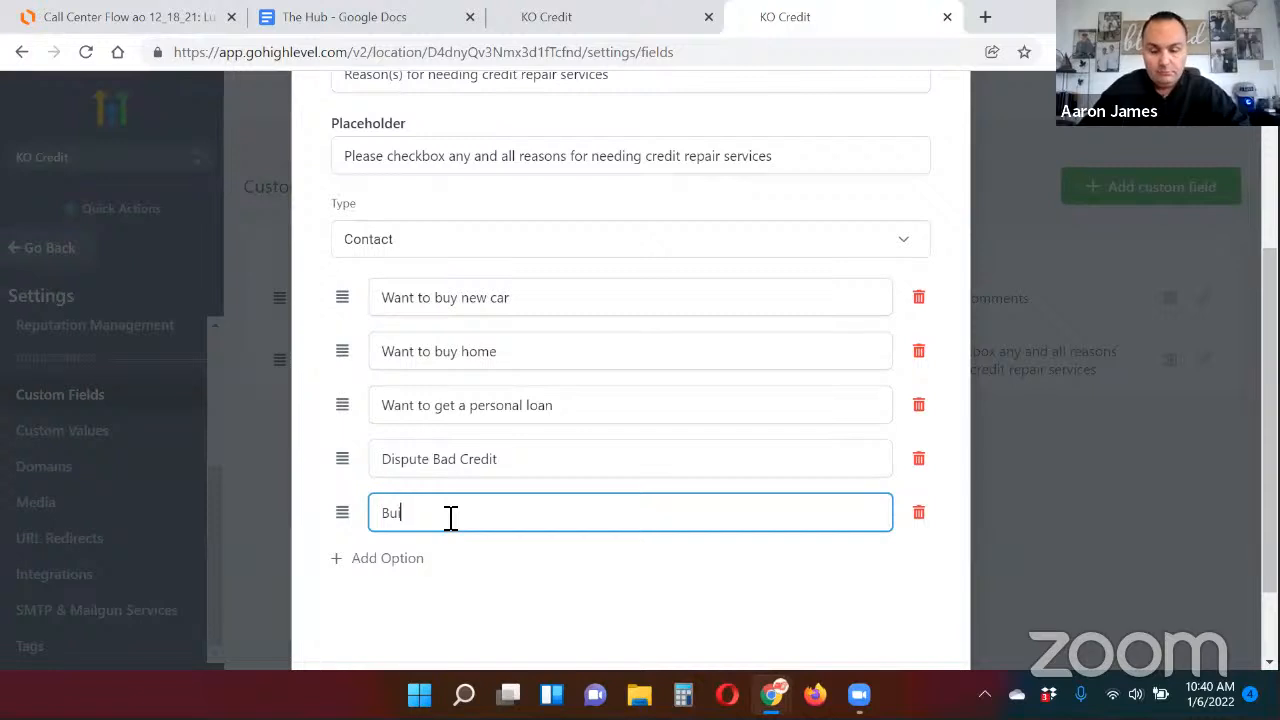
{"action": "type", "text": "ild Good Cer"}
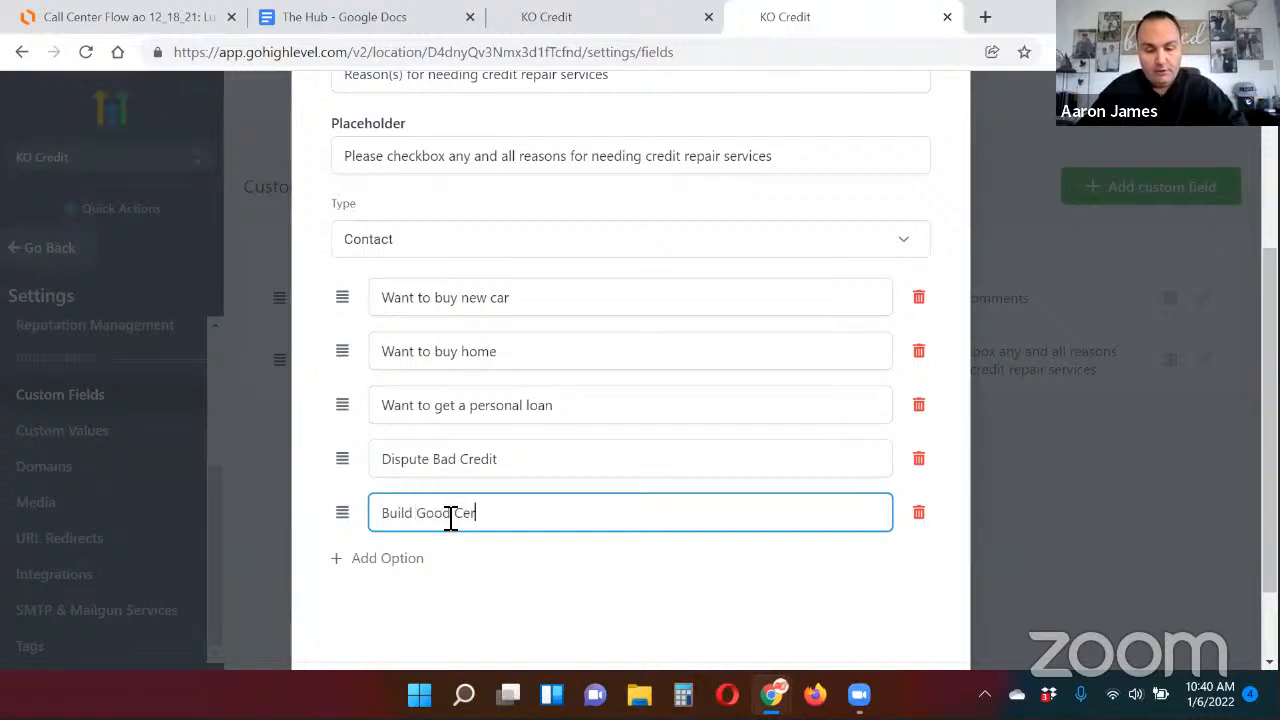
{"action": "type", "text": "d"}
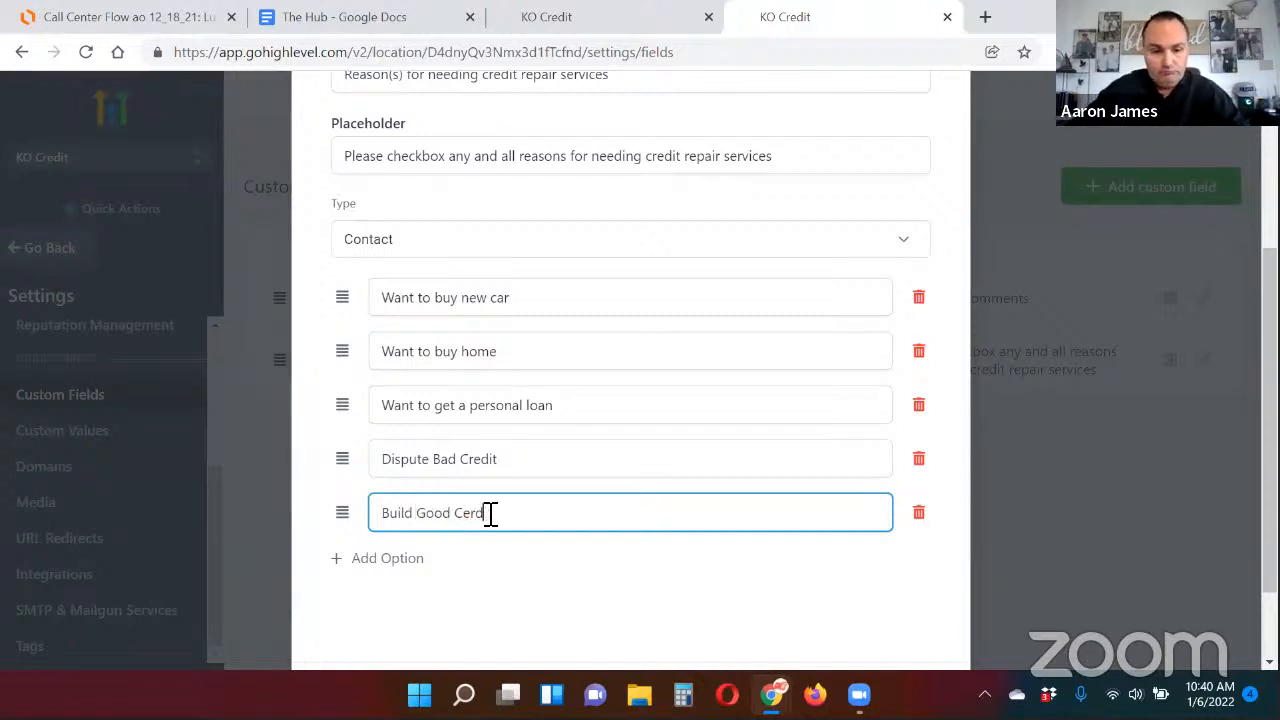
{"action": "key", "text": "BackSpace"}
{"action": "key", "text": "BackSpace"}
{"action": "key", "text": "BackSpace"}
{"action": "type", "text": "rd"}
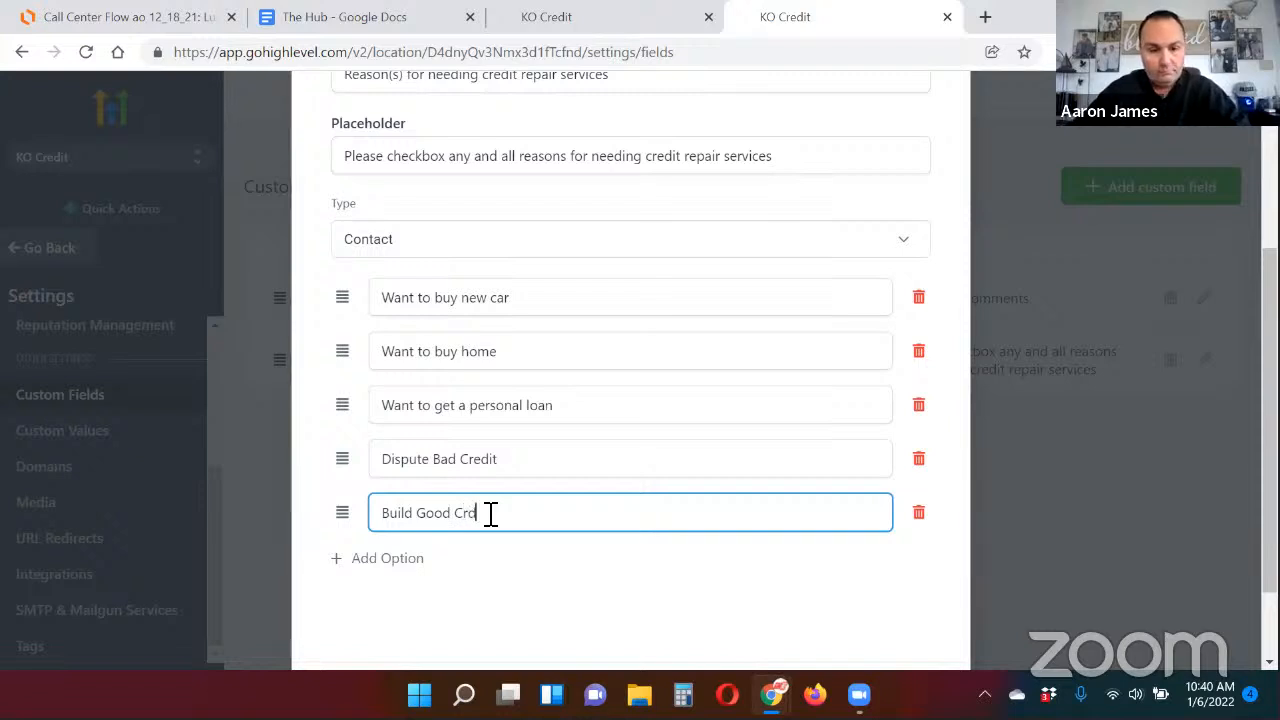
{"action": "key", "text": "BackSpace"}
{"action": "type", "text": "edit"}
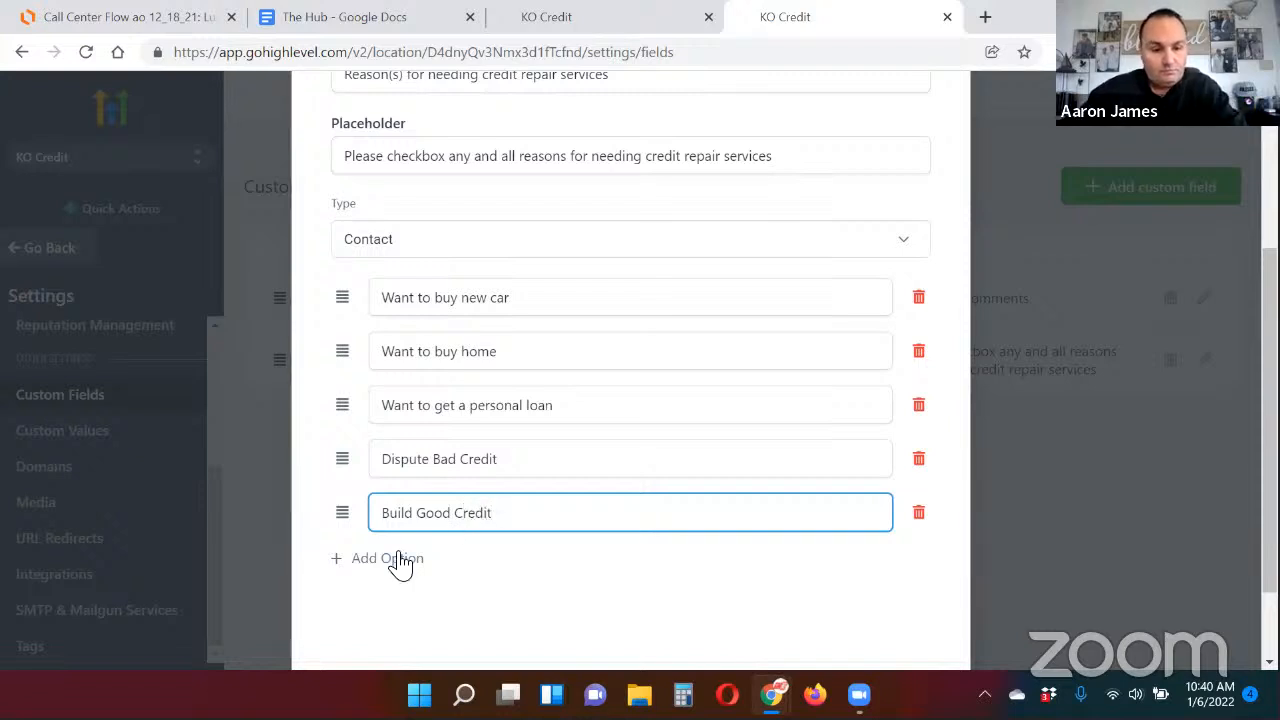
Step: Check item 4 of The Hub list and add the checkbox option "Rent a Home" to the custom field
{"action": "left_click", "coordinate": [395, 558]}
{"action": "left_click", "coordinate": [424, 28]}
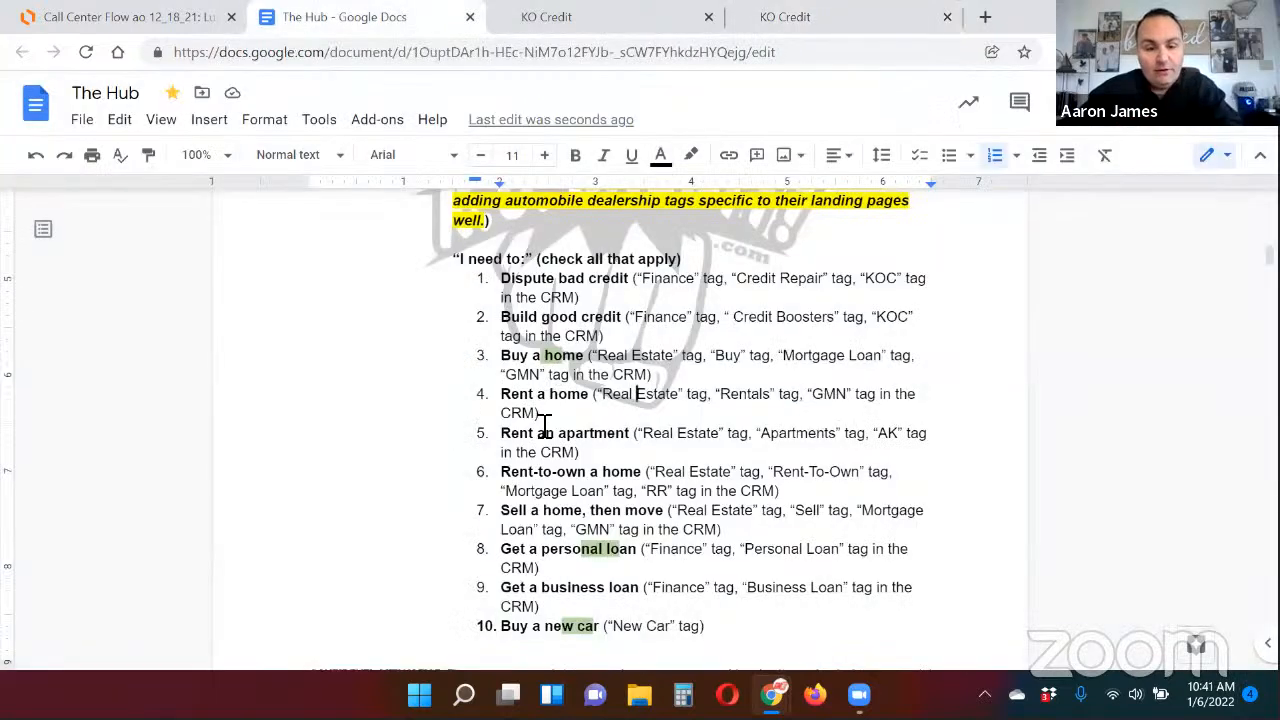
{"action": "left_click", "coordinate": [812, 24]}
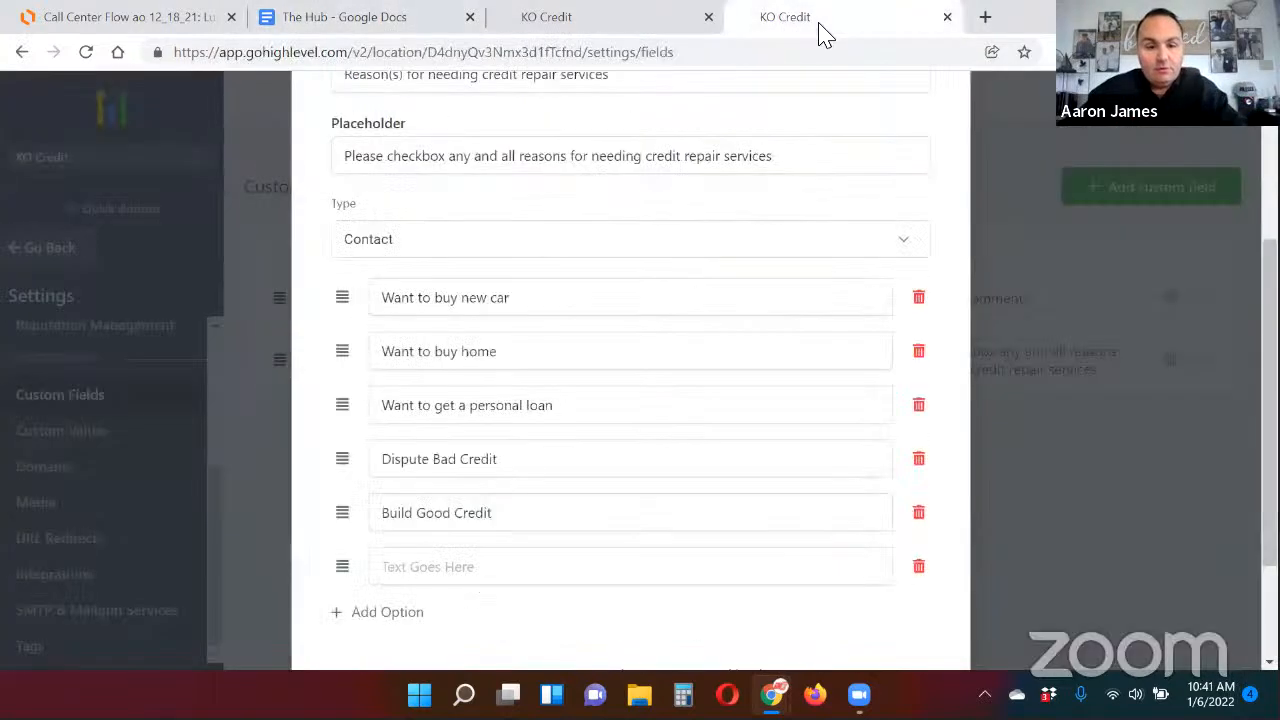
{"action": "left_click", "coordinate": [480, 568]}
{"action": "type", "text": "Rent a Home"}
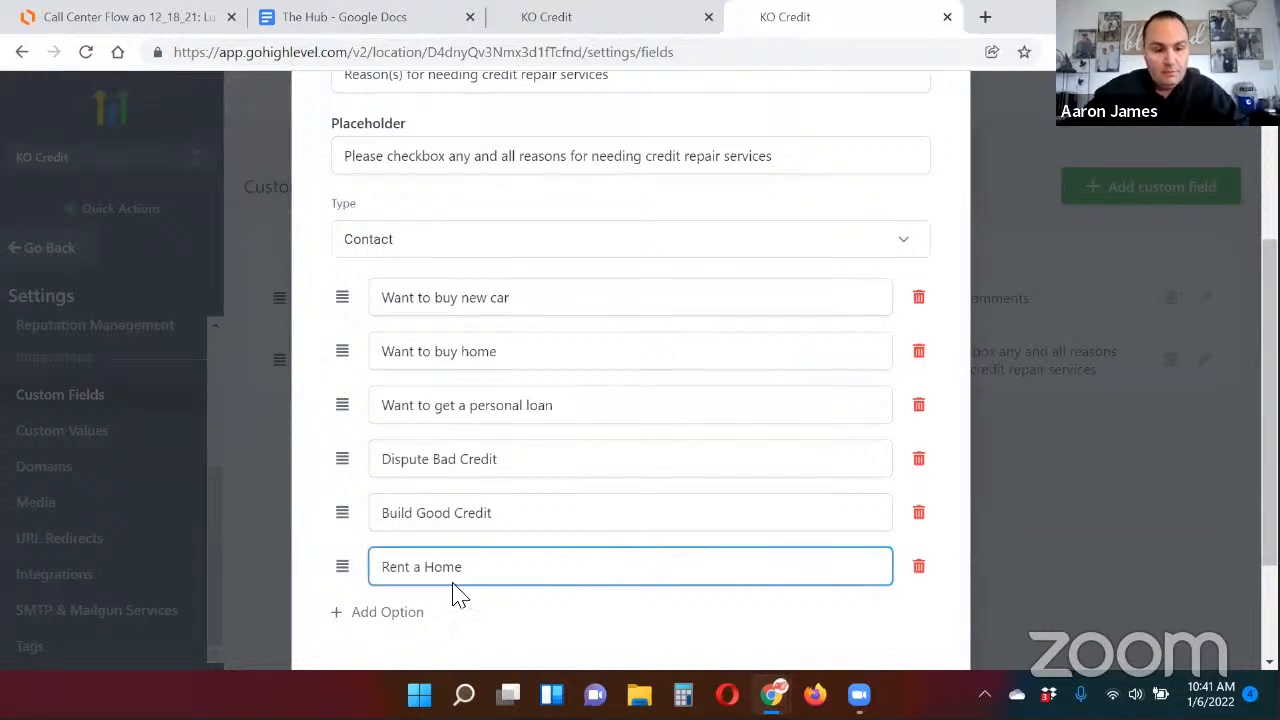
Step: Add the checkbox option "Rent an Apartment" below "Rent a Home" in the custom field
{"action": "left_click", "coordinate": [390, 614]}
{"action": "scroll", "coordinate": [422, 594], "scroll_direction": "down", "scroll_amount": 2}
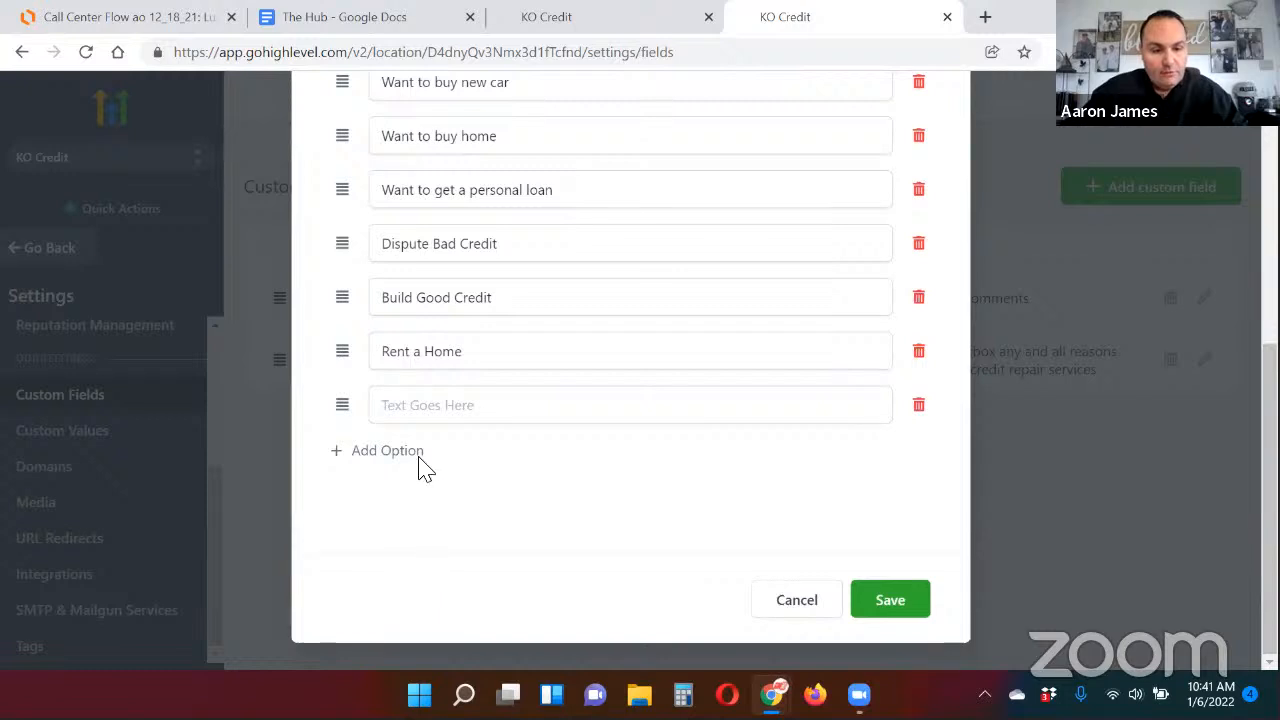
{"action": "left_click", "coordinate": [435, 404]}
{"action": "type", "text": "Rent "}
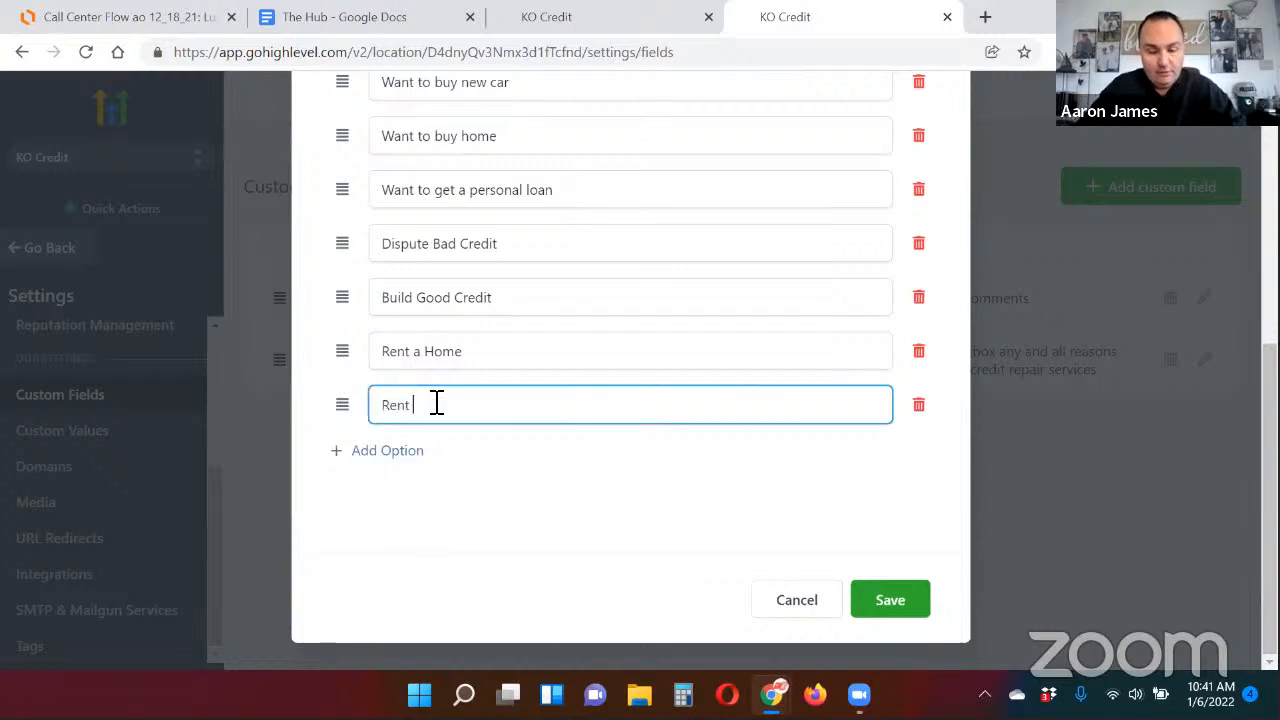
{"action": "type", "text": "an Apartment"}
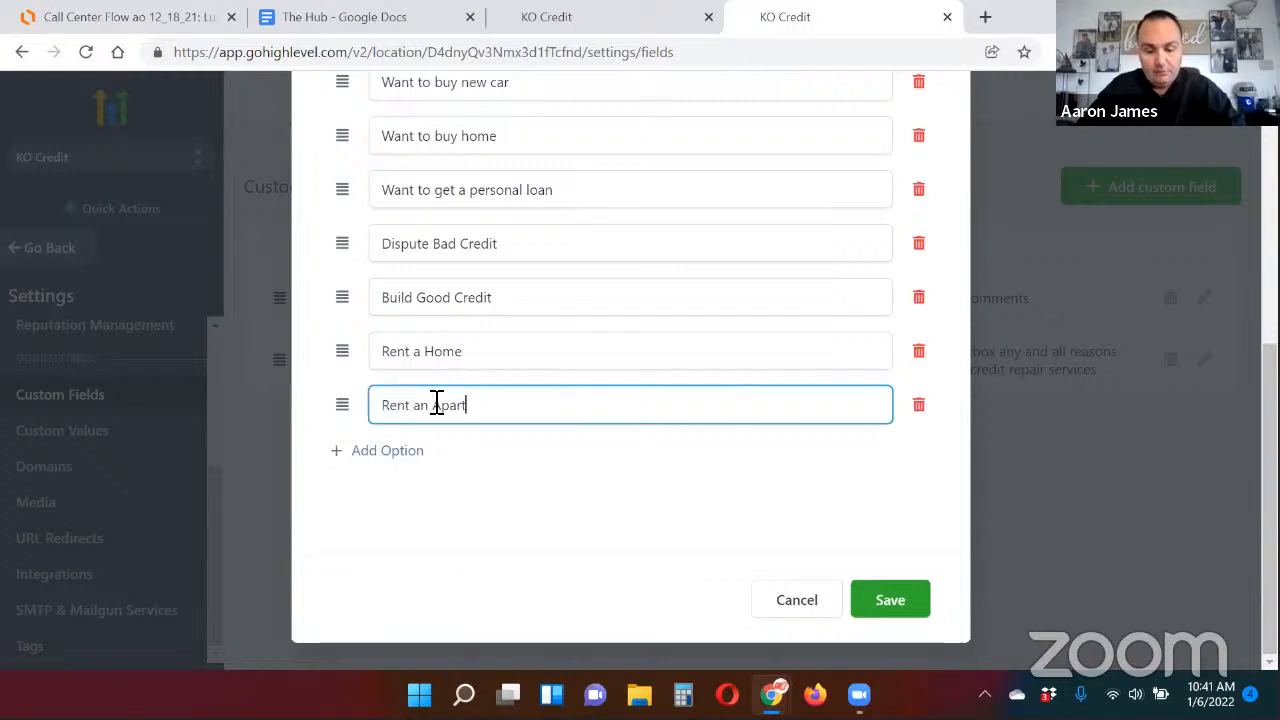
Step: Check item 6 of The Hub list and add the checkbox option "Rent to Own a Home" to the custom field
{"action": "left_click", "coordinate": [376, 451]}
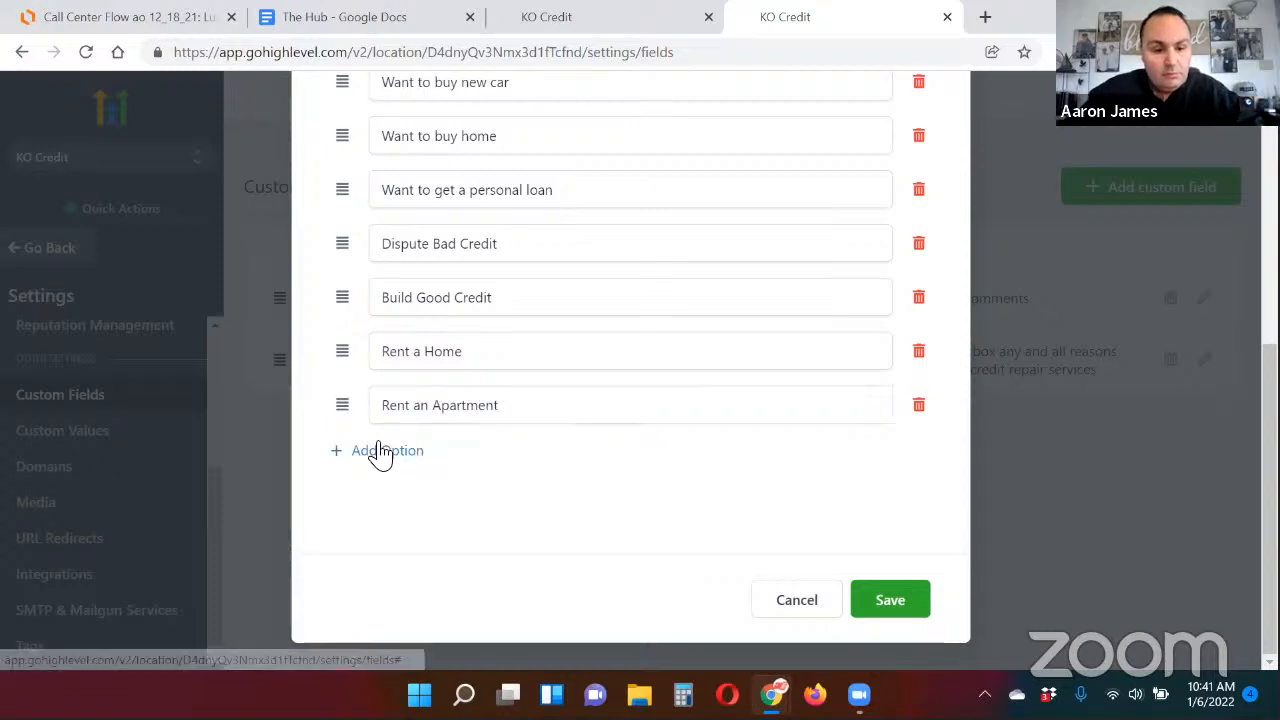
{"action": "left_click", "coordinate": [429, 34]}
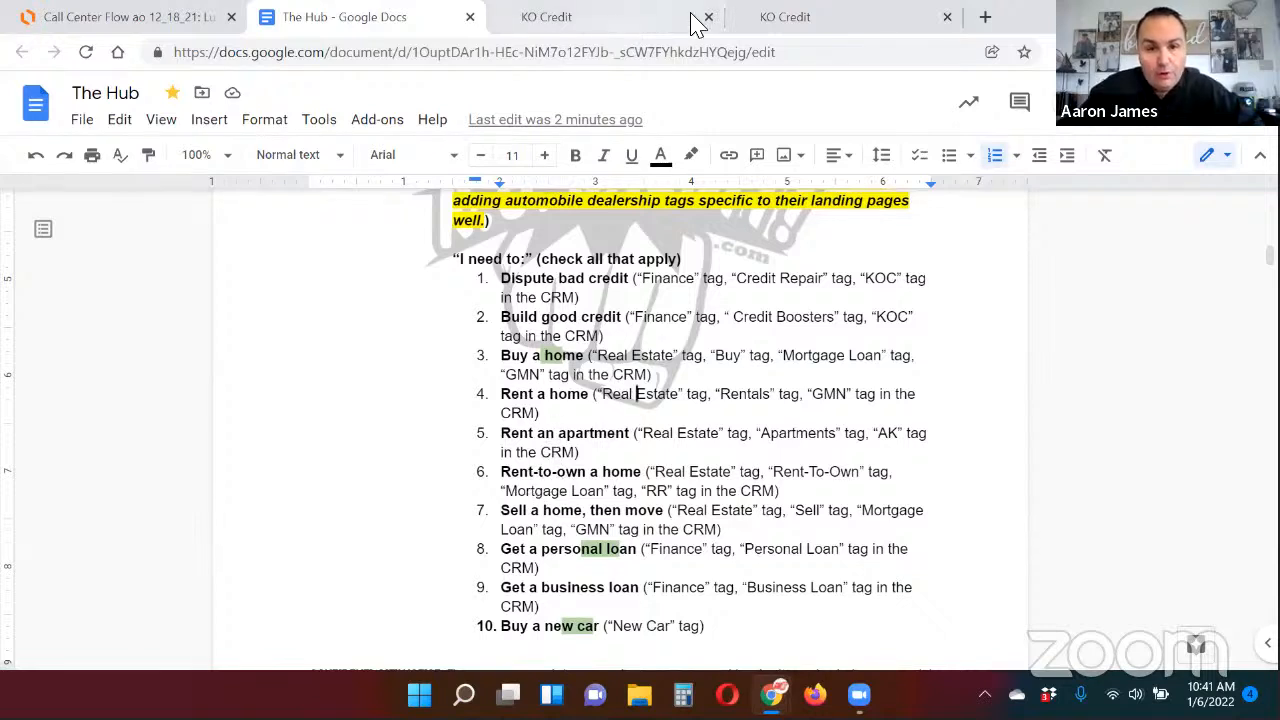
{"action": "left_click", "coordinate": [785, 25]}
{"action": "left_click", "coordinate": [430, 468]}
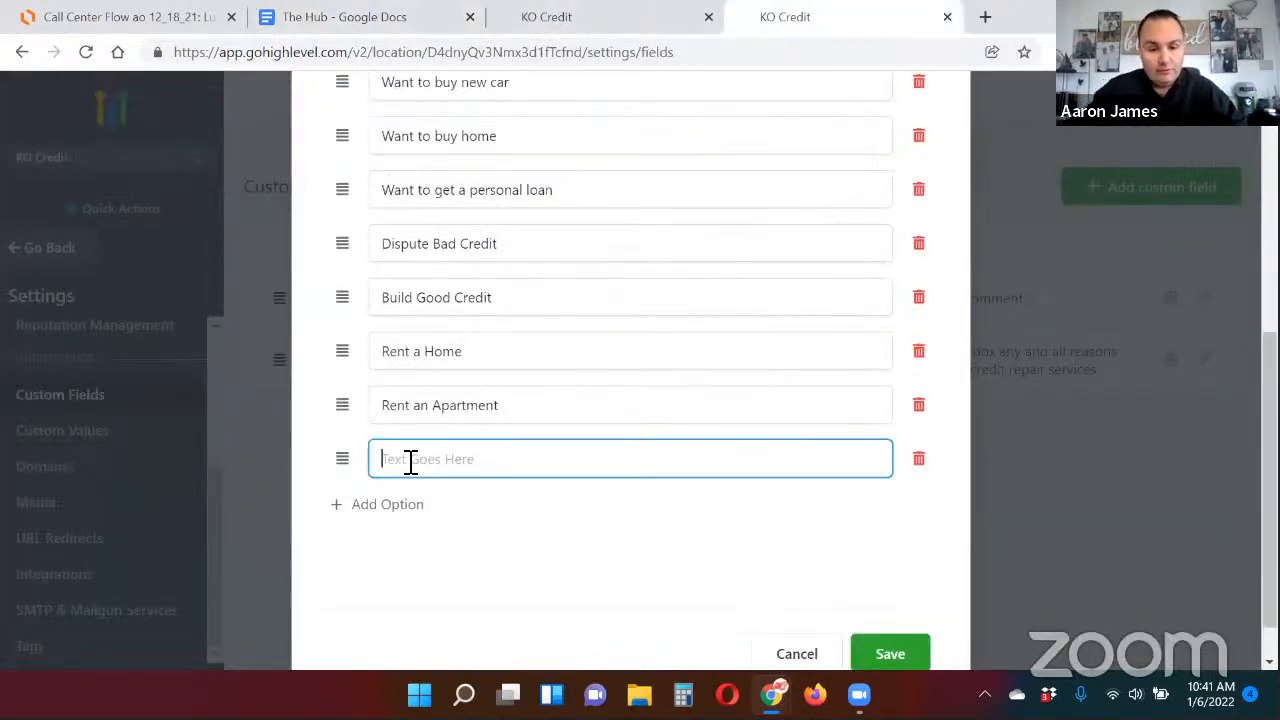
{"action": "type", "text": "Rent-to O"}
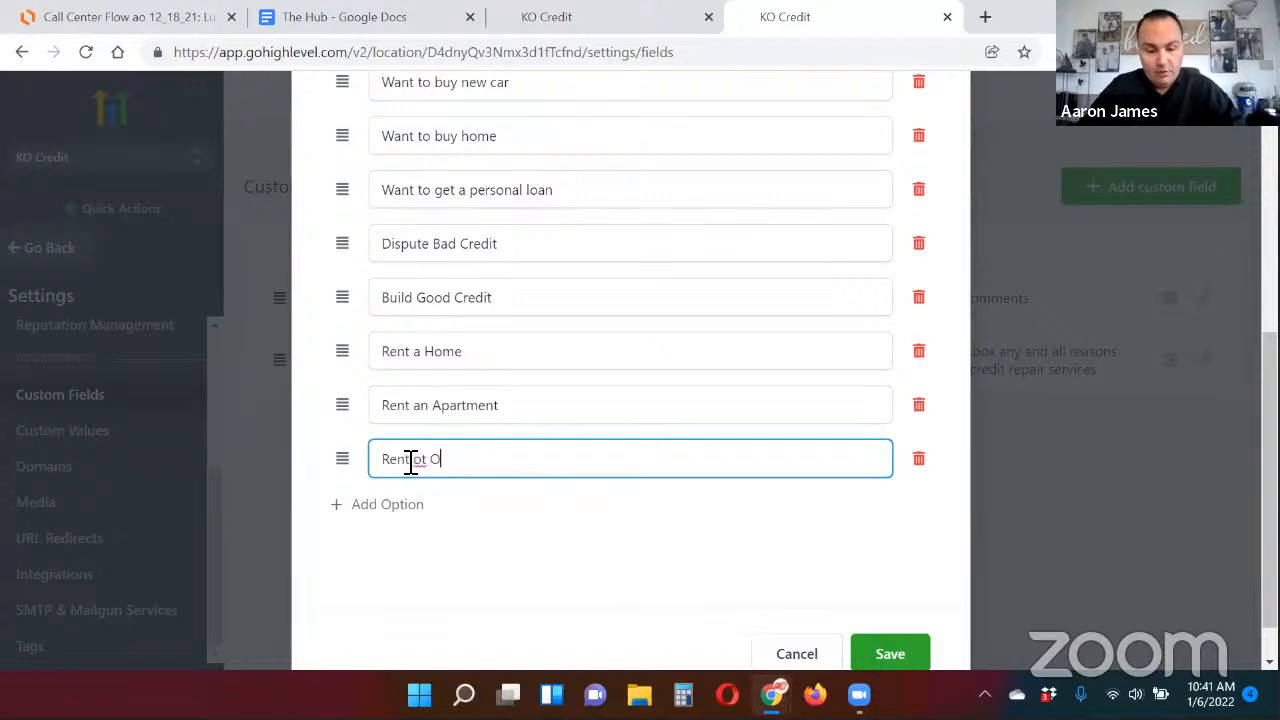
{"action": "type", "text": "wn a Home"}
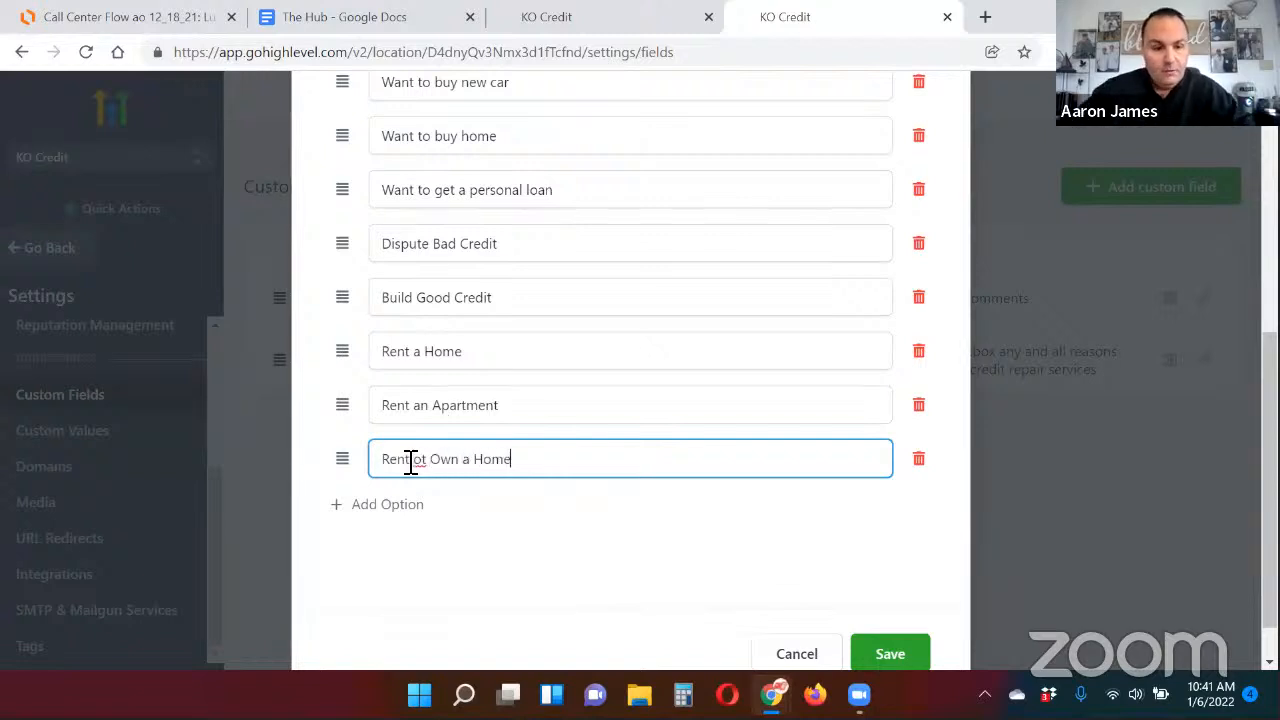
{"action": "key", "text": "BackSpace"}
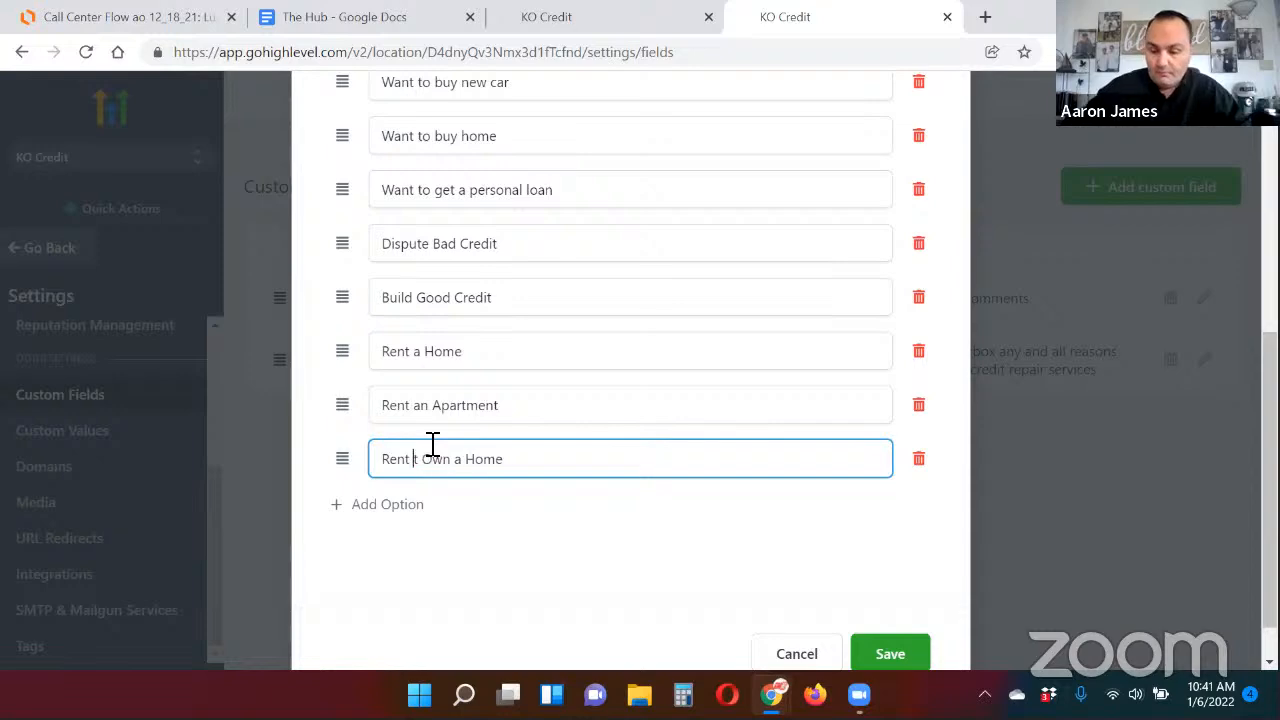
{"action": "key", "text": "Right"}
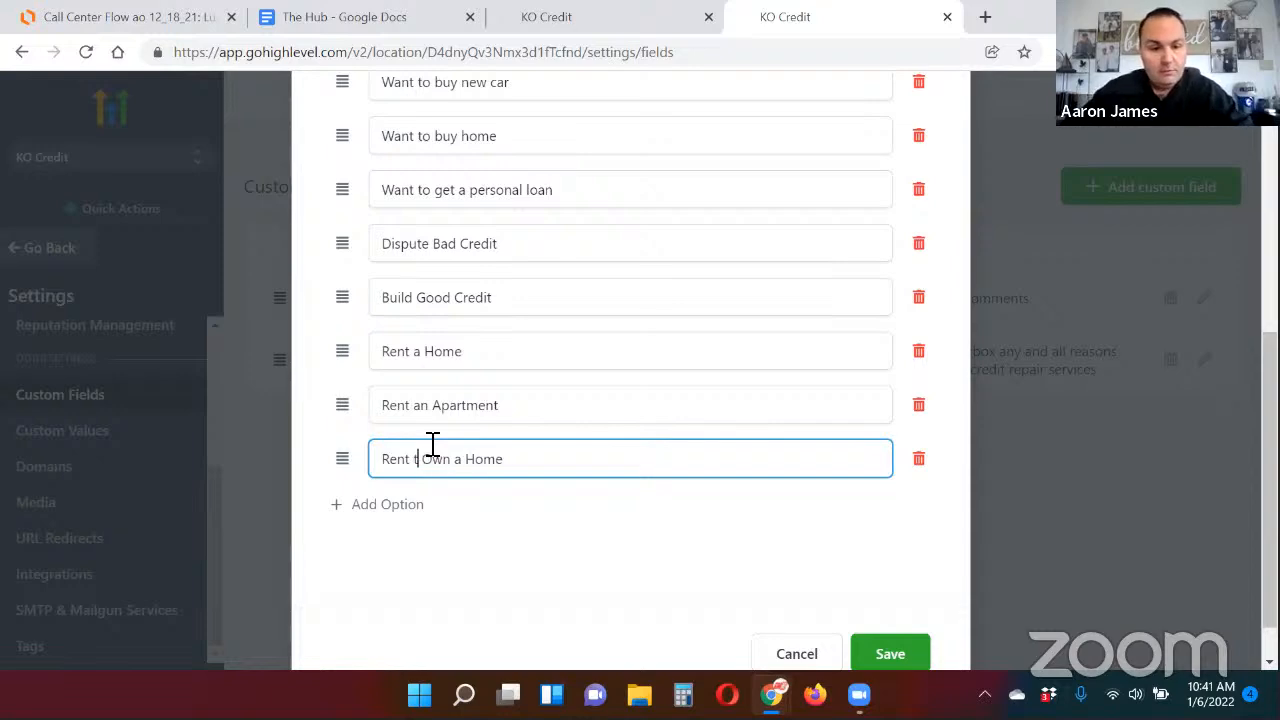
{"action": "type", "text": "o"}
Step: Check item 7 of The Hub list and add the checkbox option "Sell a home, then move" to the custom field
{"action": "left_click", "coordinate": [390, 30]}
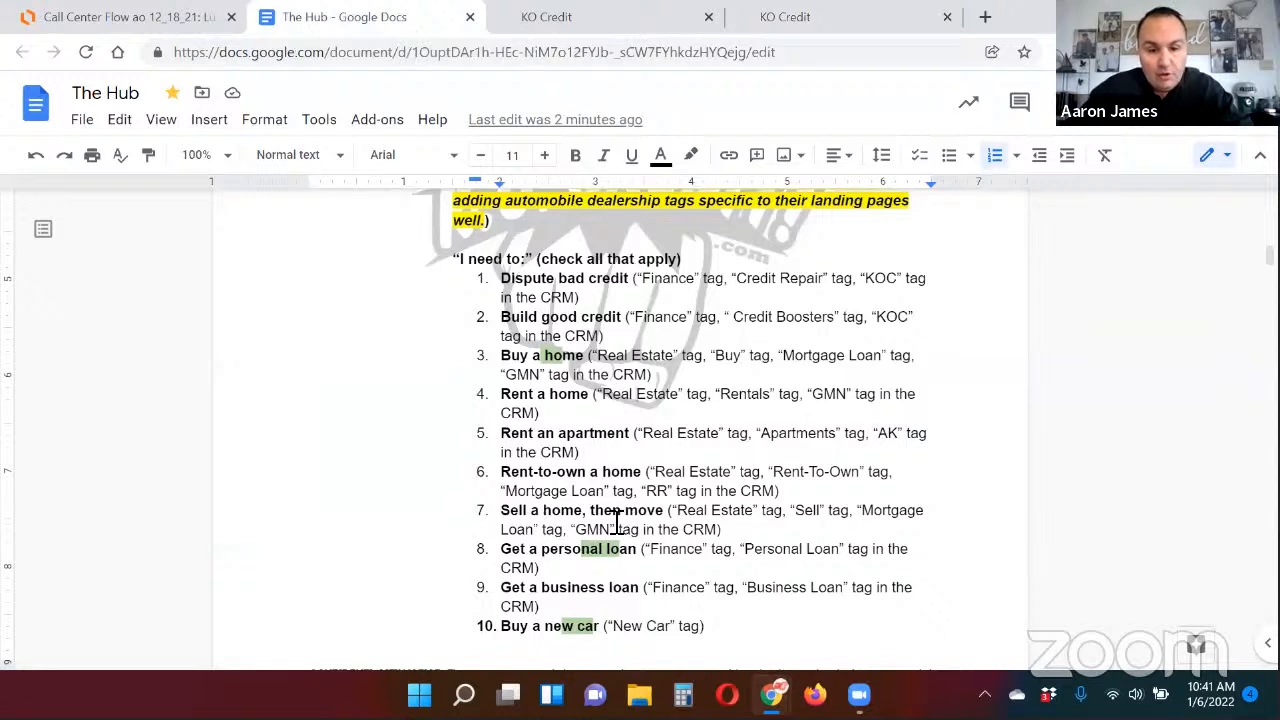
{"action": "left_click", "coordinate": [836, 30]}
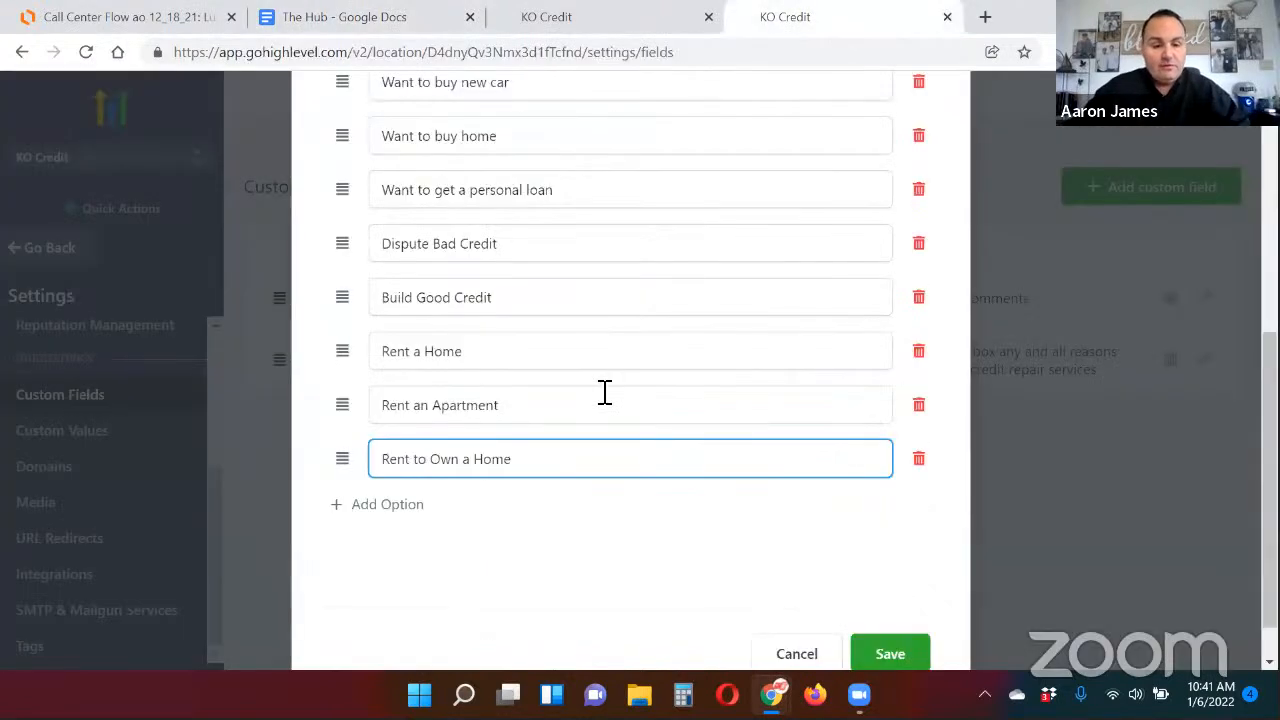
{"action": "left_click", "coordinate": [391, 505]}
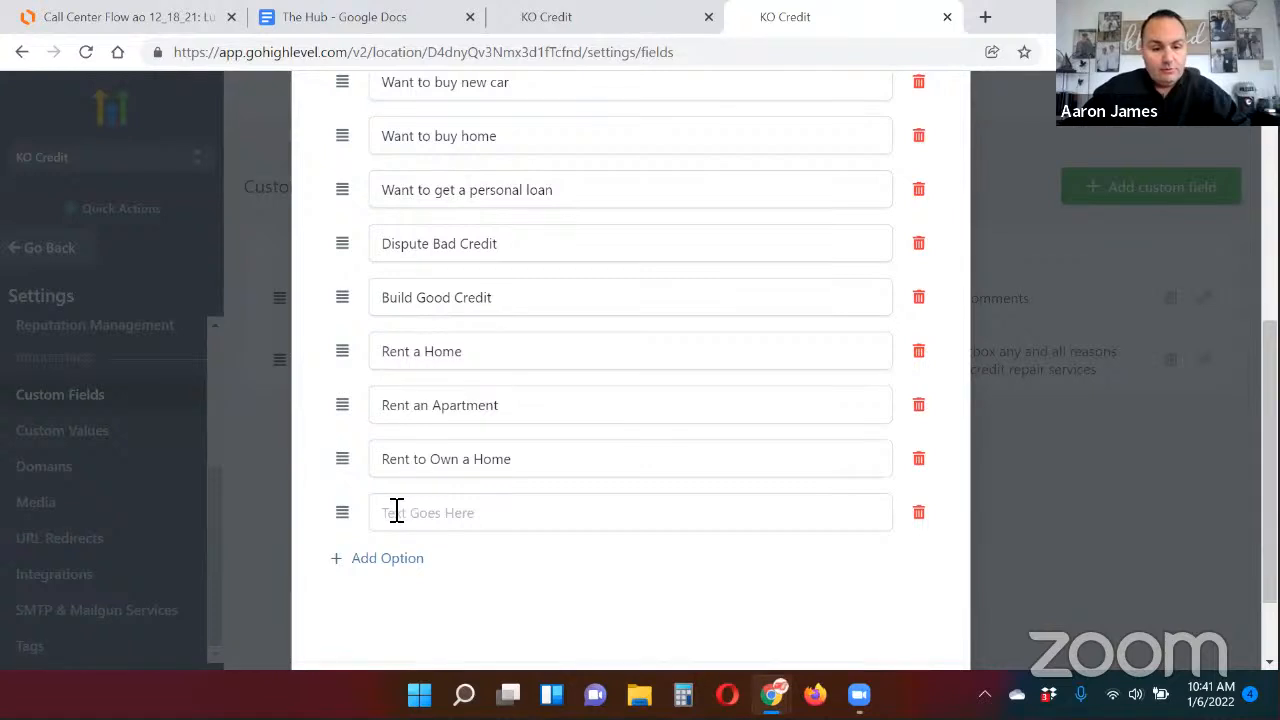
{"action": "left_click", "coordinate": [395, 510]}
{"action": "type", "text": "Sell a home"}
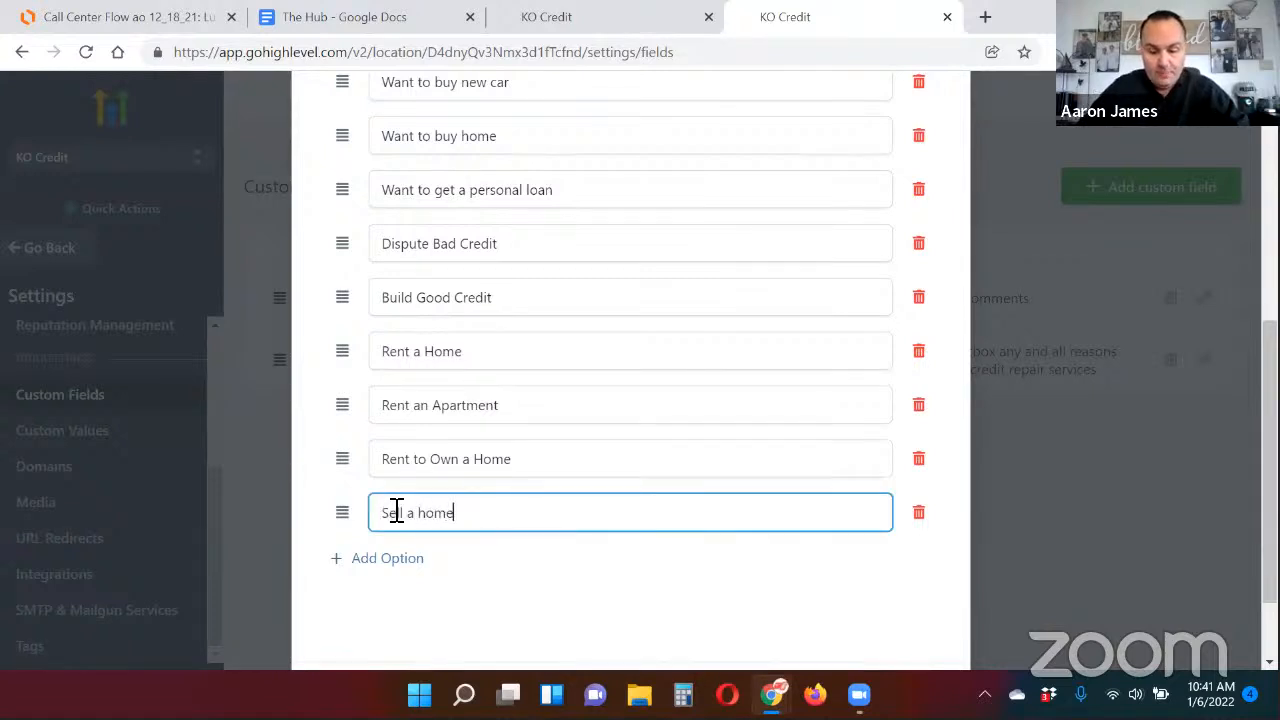
{"action": "type", "text": ", then move"}
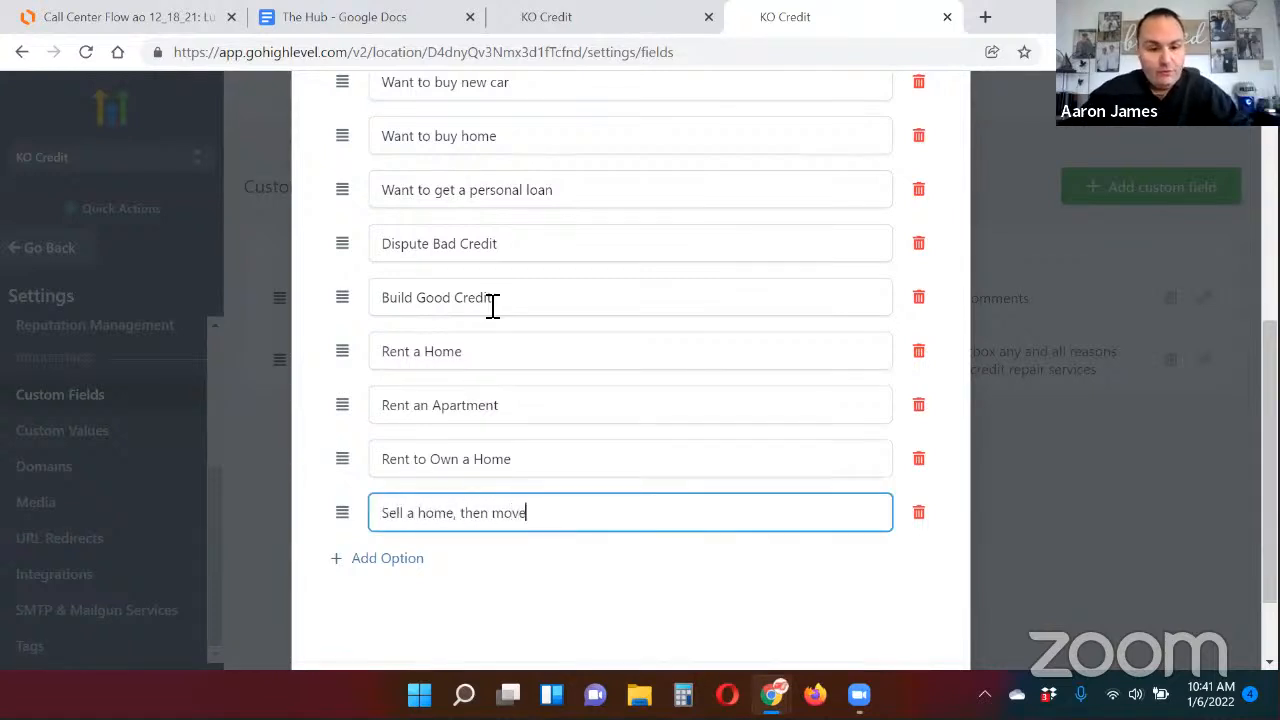
Step: Add the checkbox option "Get a Business Loan" from item 9 of The Hub list and save the custom field
{"action": "left_click", "coordinate": [388, 558]}
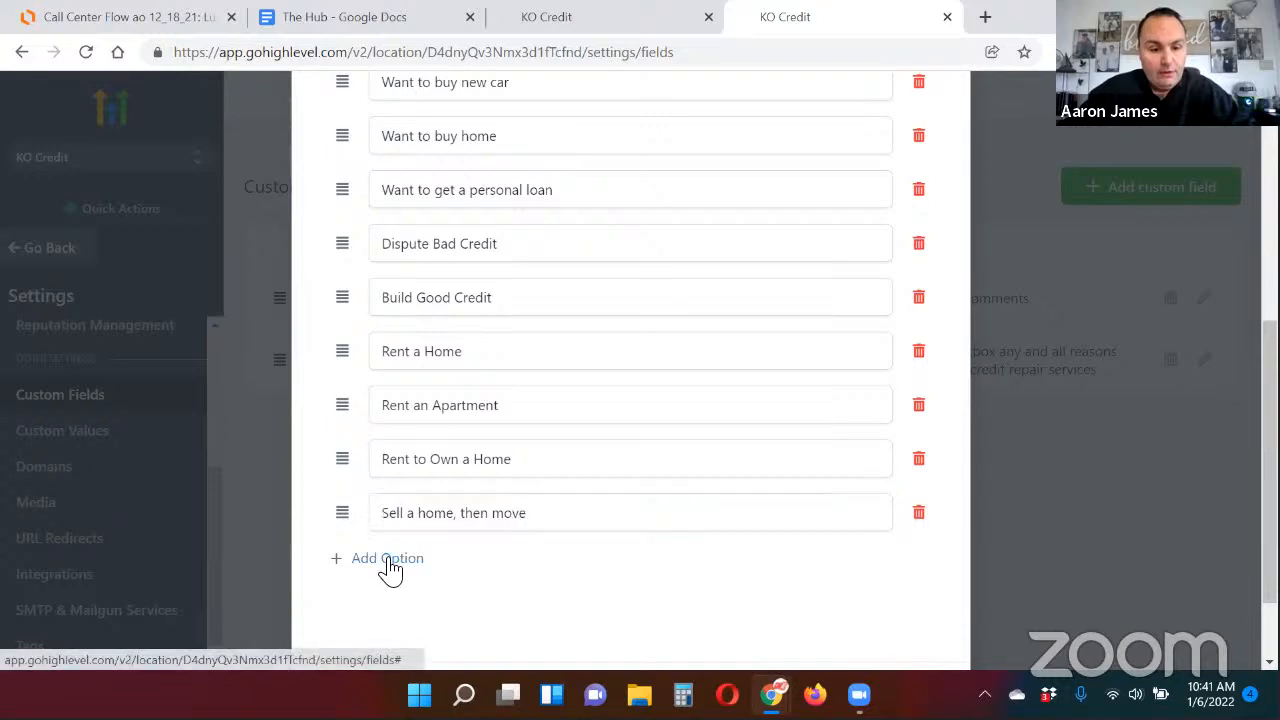
{"action": "left_click", "coordinate": [423, 20]}
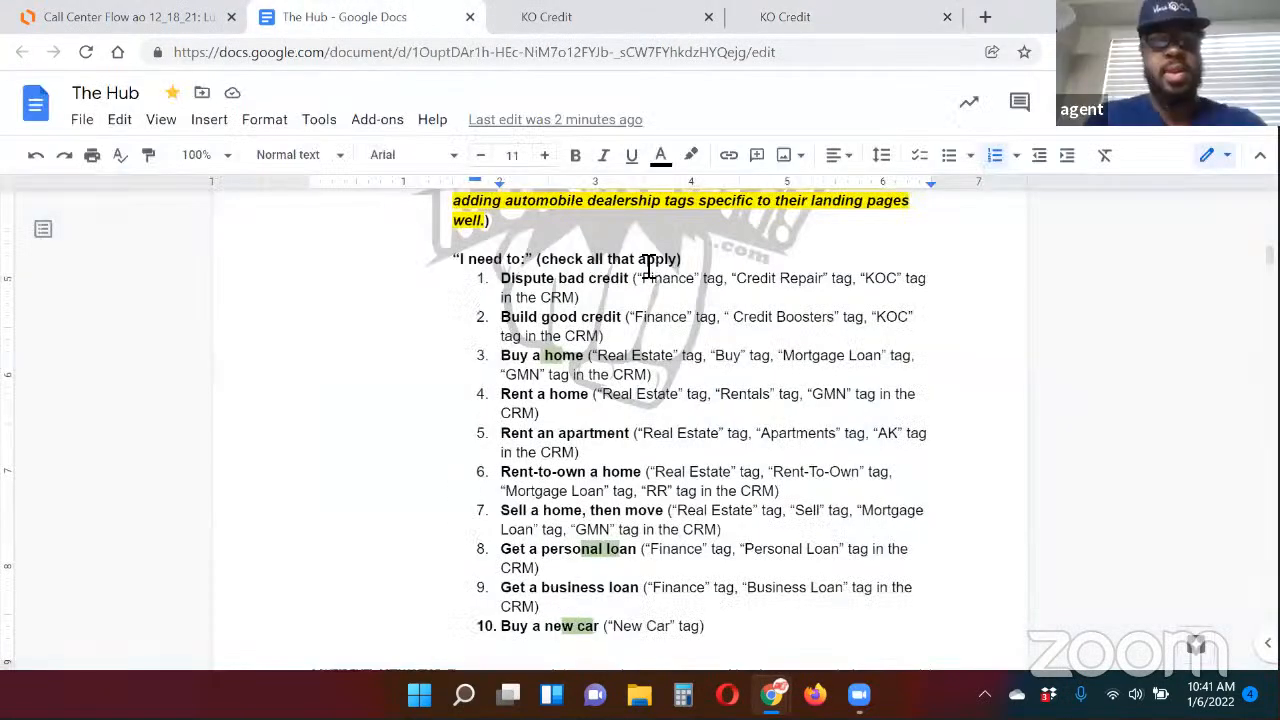
{"action": "left_click", "coordinate": [776, 20]}
{"action": "left_click", "coordinate": [445, 568]}
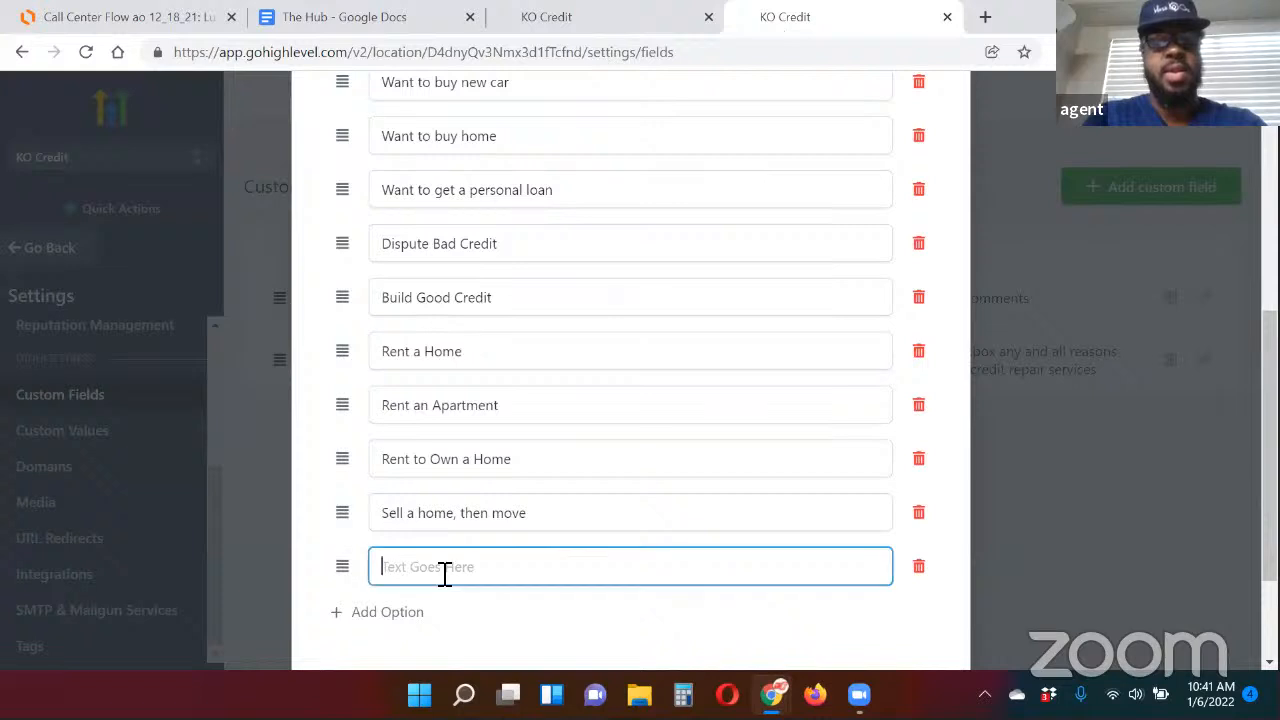
{"action": "type", "text": "Get a Business Loan"}
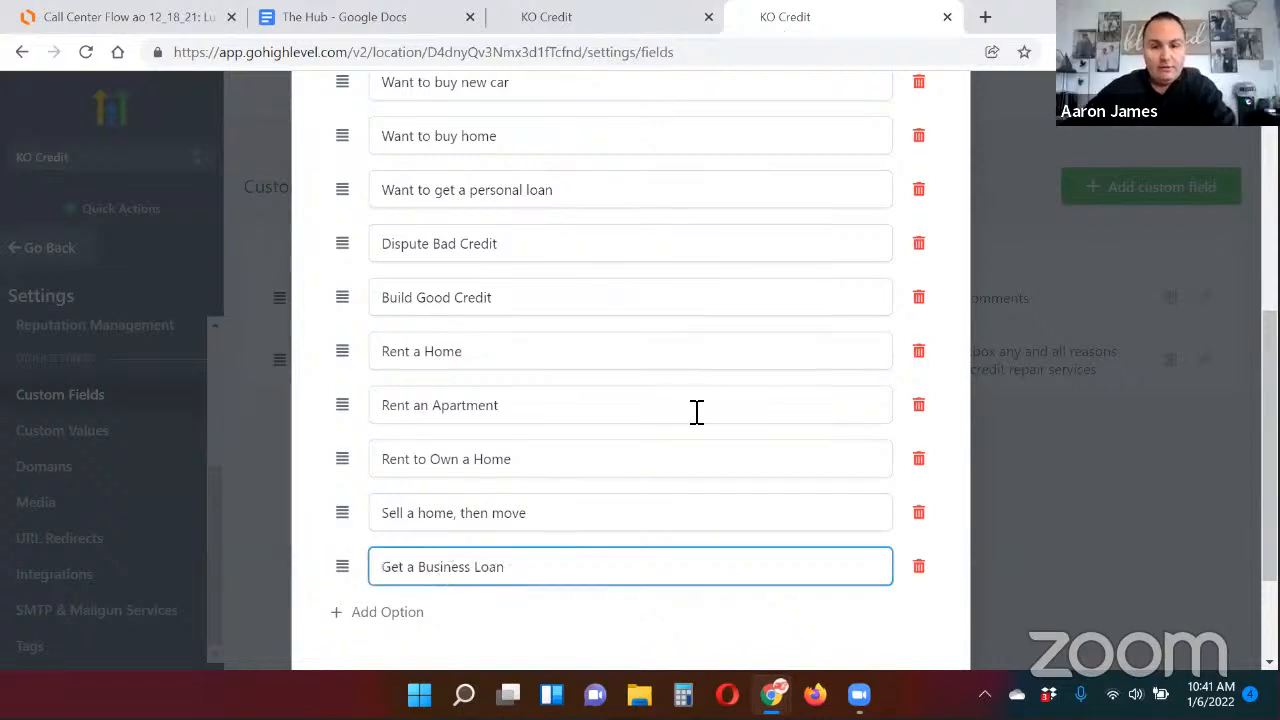
{"action": "scroll", "coordinate": [823, 400], "scroll_direction": "down", "scroll_amount": 2}
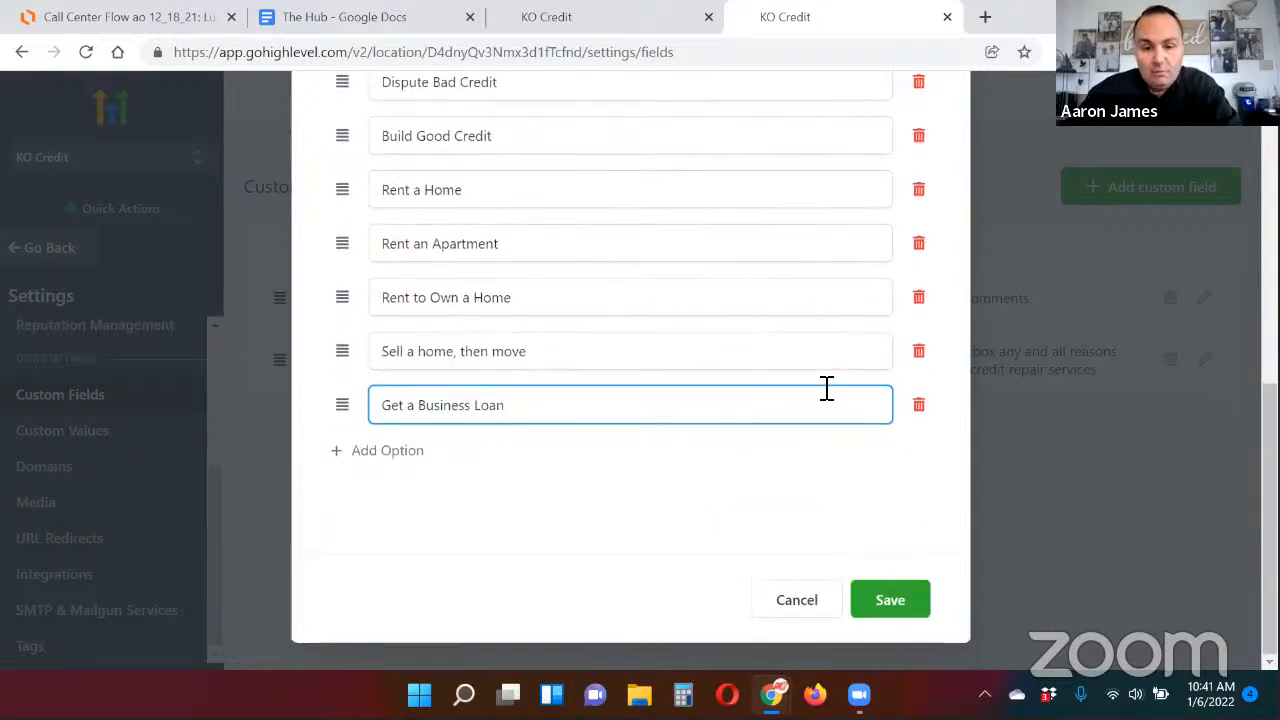
{"action": "left_click", "coordinate": [888, 604]}
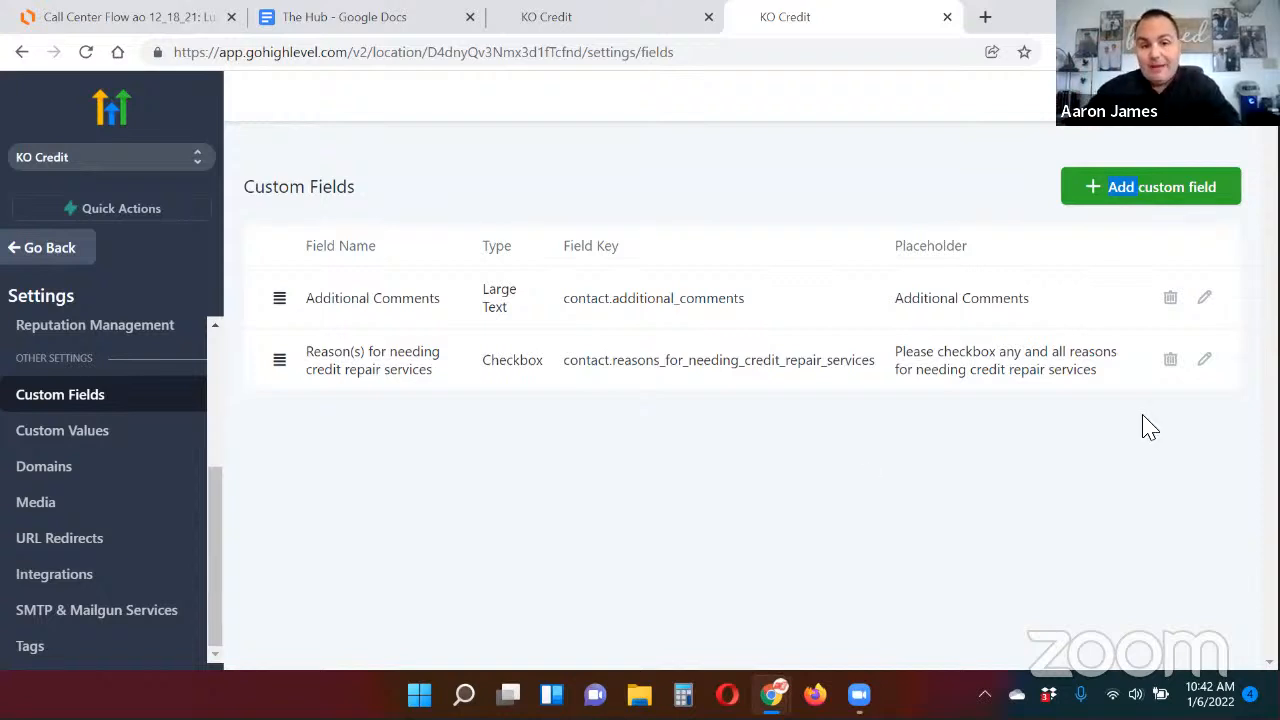
Step: Leave the settings for the survey builder, close the Slide 1 properties and reload the page to refresh the survey's checkbox options
{"action": "left_click", "coordinate": [856, 530]}
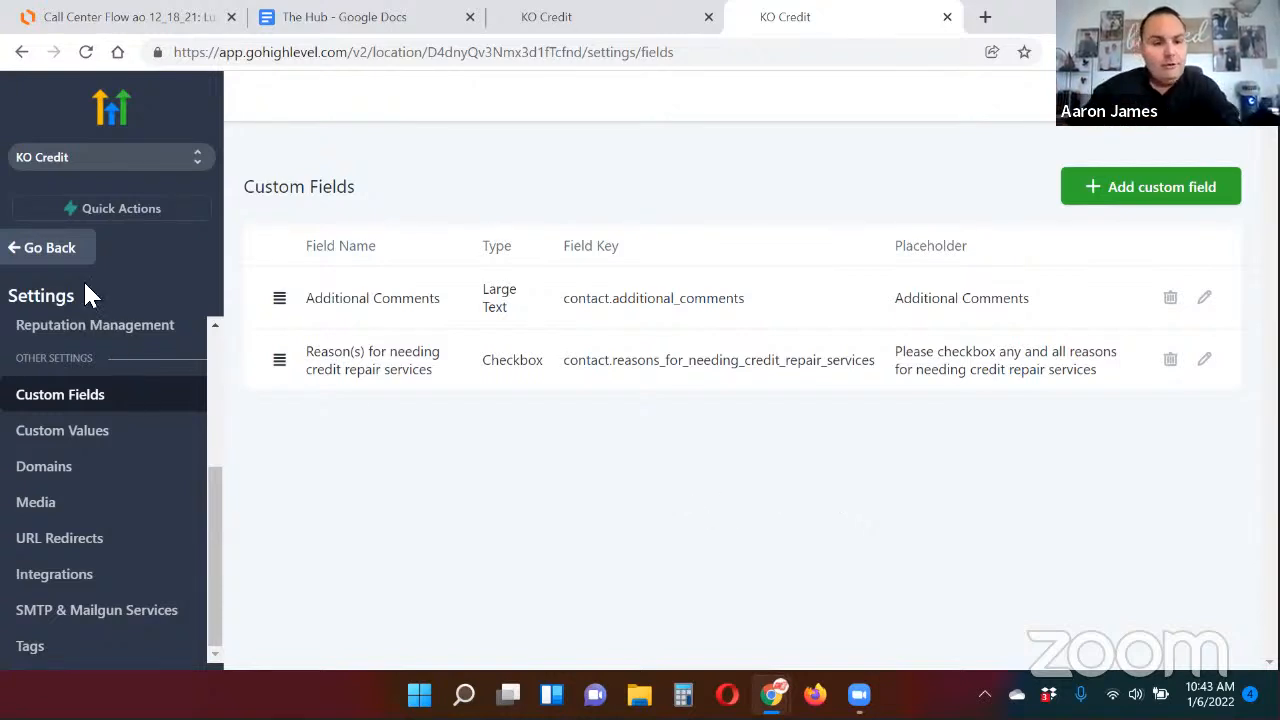
{"action": "left_click", "coordinate": [50, 250]}
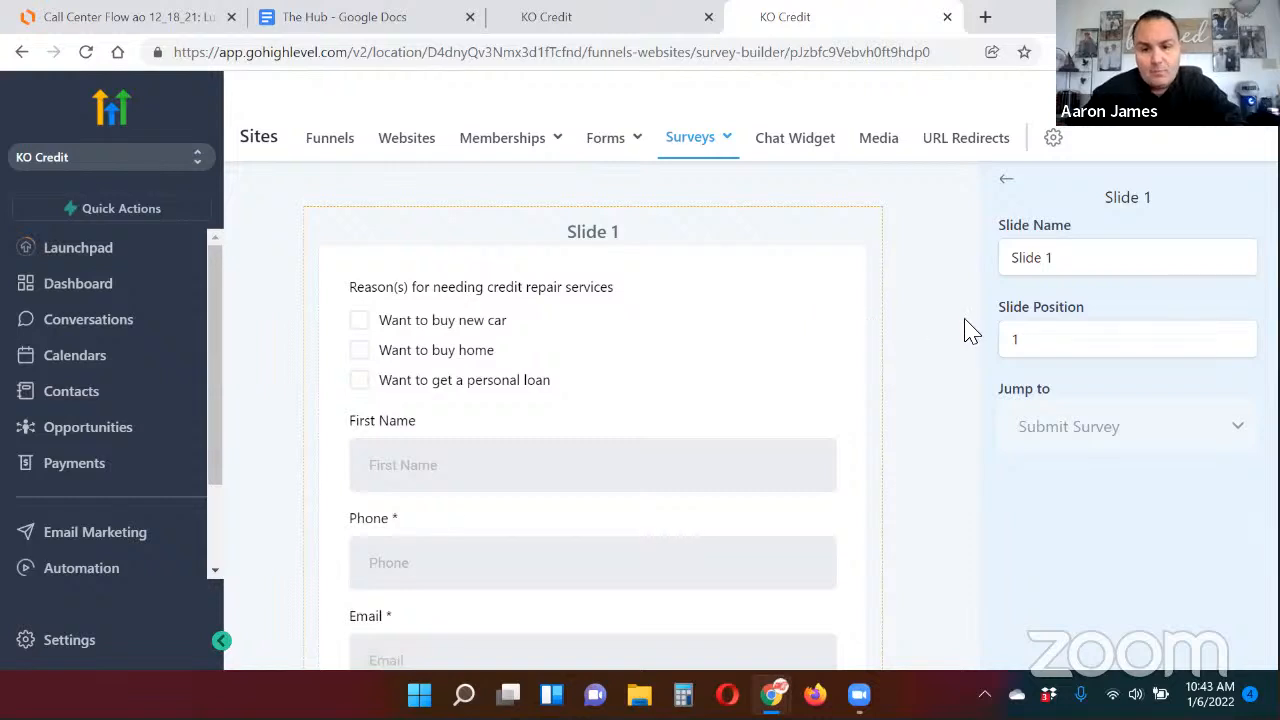
{"action": "left_click", "coordinate": [1006, 180]}
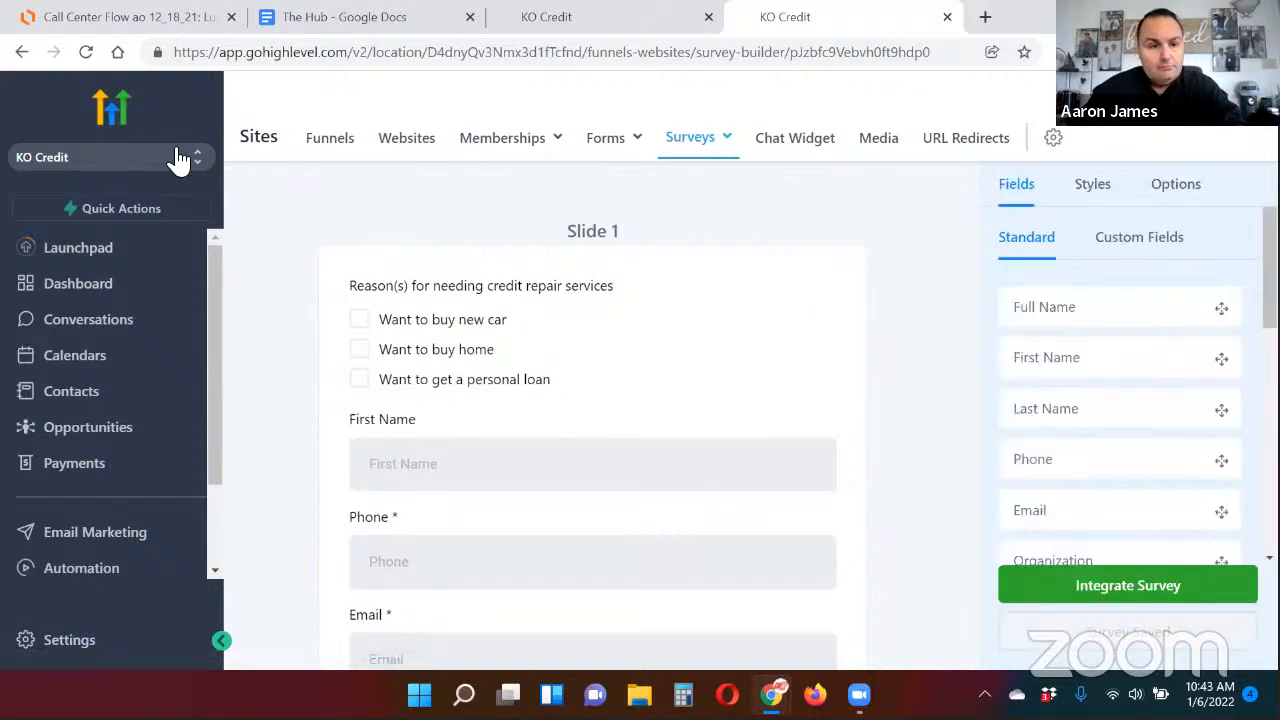
{"action": "left_click", "coordinate": [86, 53]}
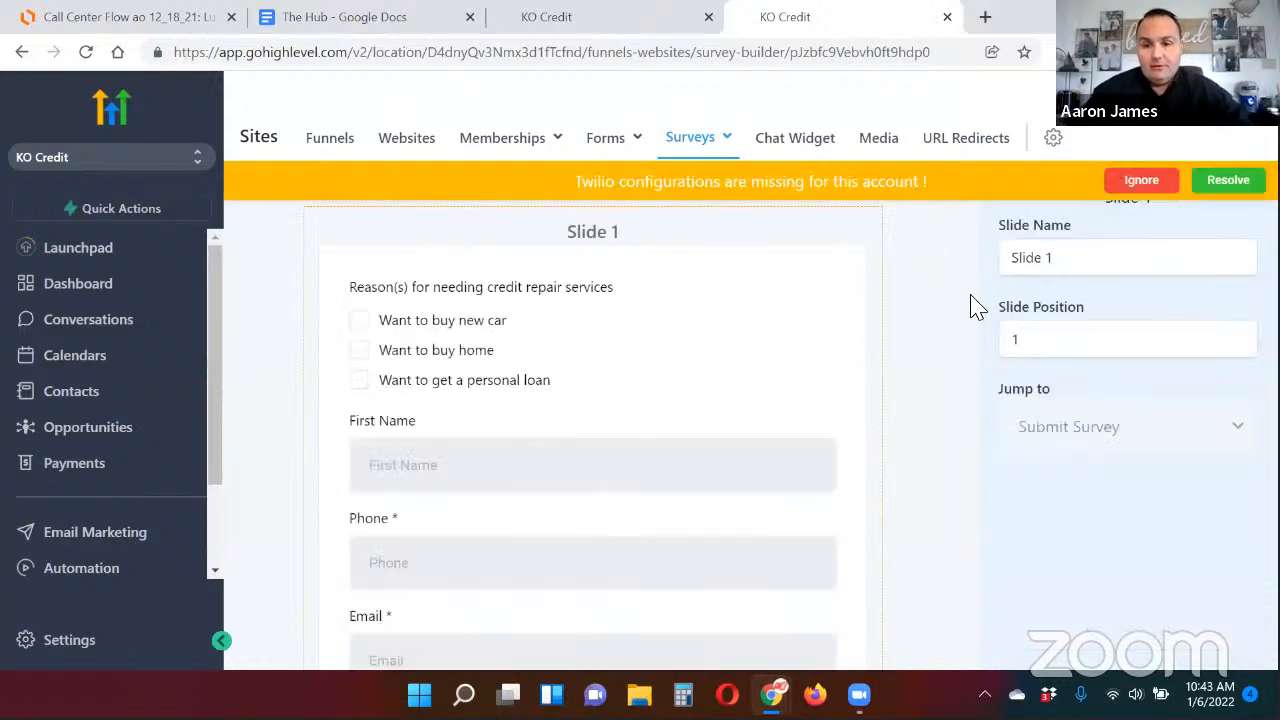
Step: Ignore the Twilio configuration warning and remove the outdated "Reason(s) for needing credit repair services" field from Slide 1
{"action": "left_click", "coordinate": [1141, 180]}
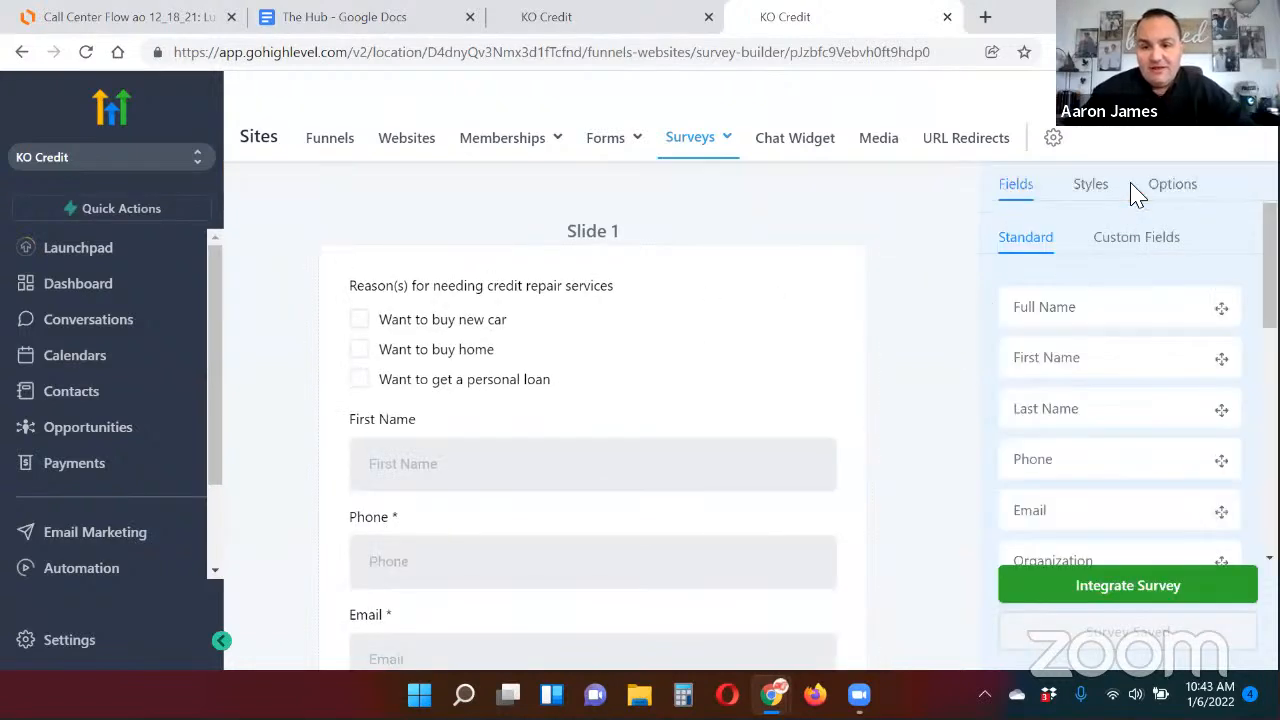
{"action": "left_click", "coordinate": [1147, 240]}
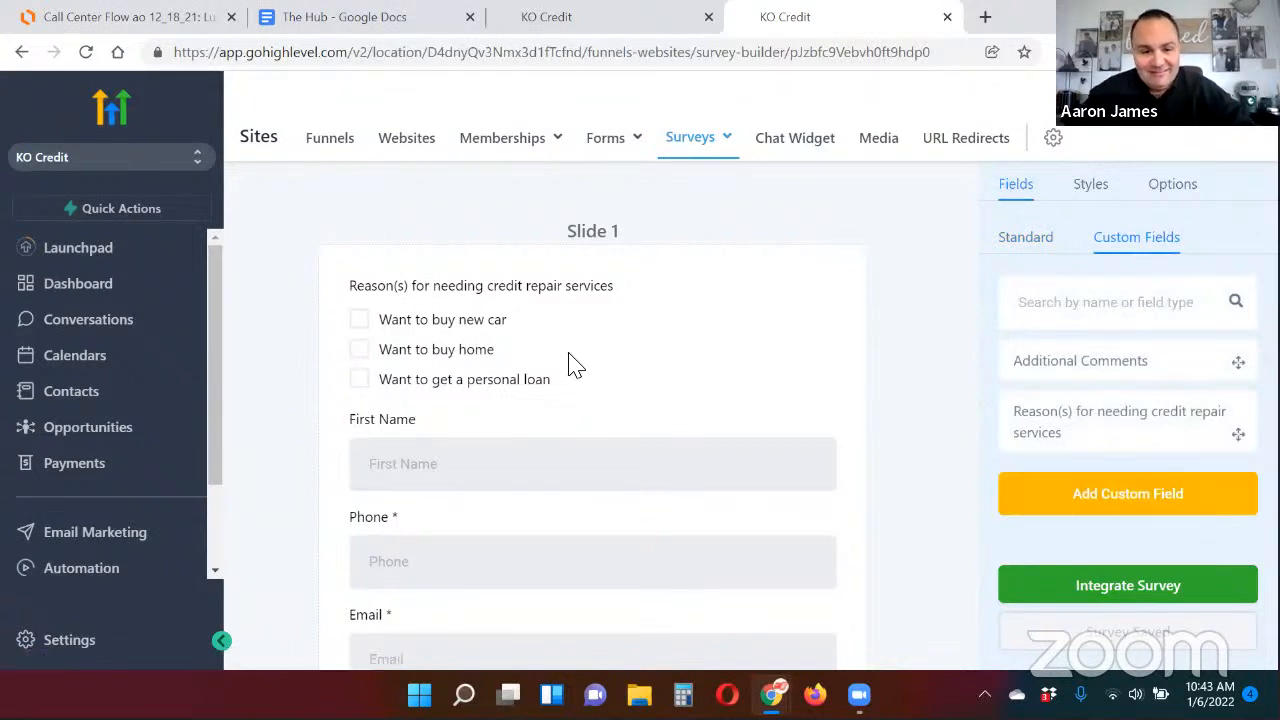
{"action": "left_click", "coordinate": [540, 350]}
{"action": "left_click", "coordinate": [834, 293]}
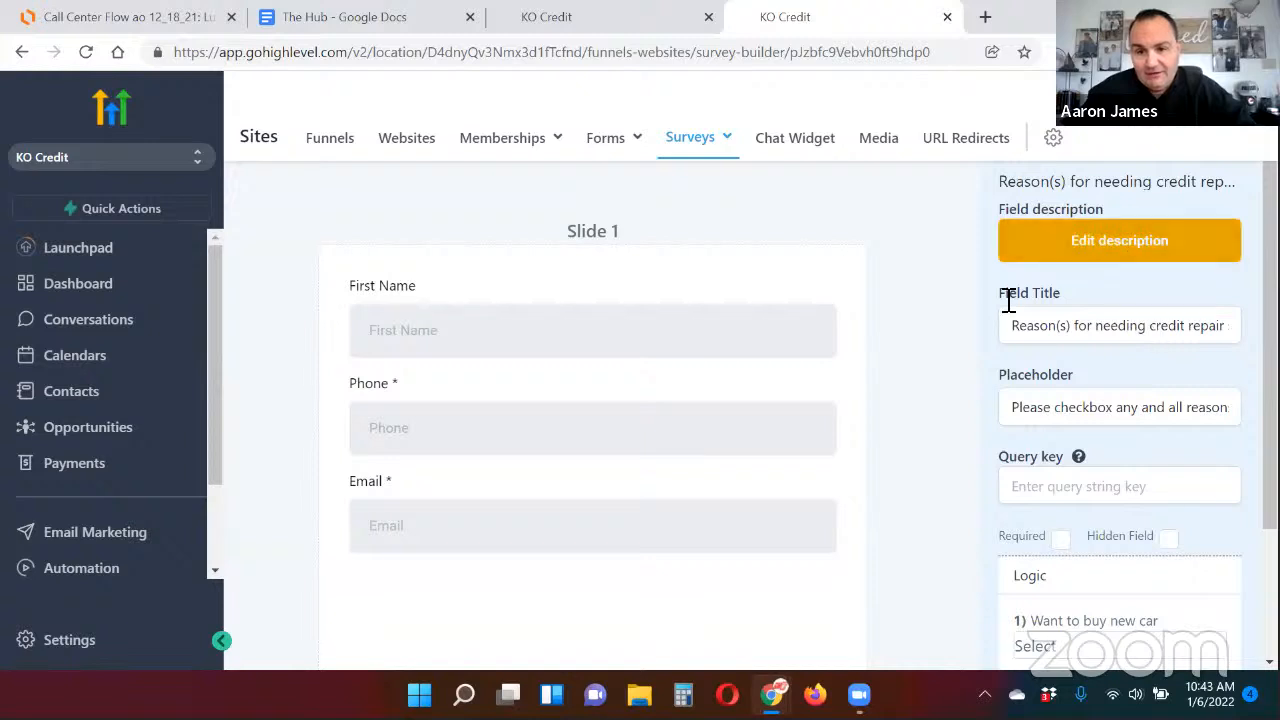
{"action": "left_click", "coordinate": [930, 352]}
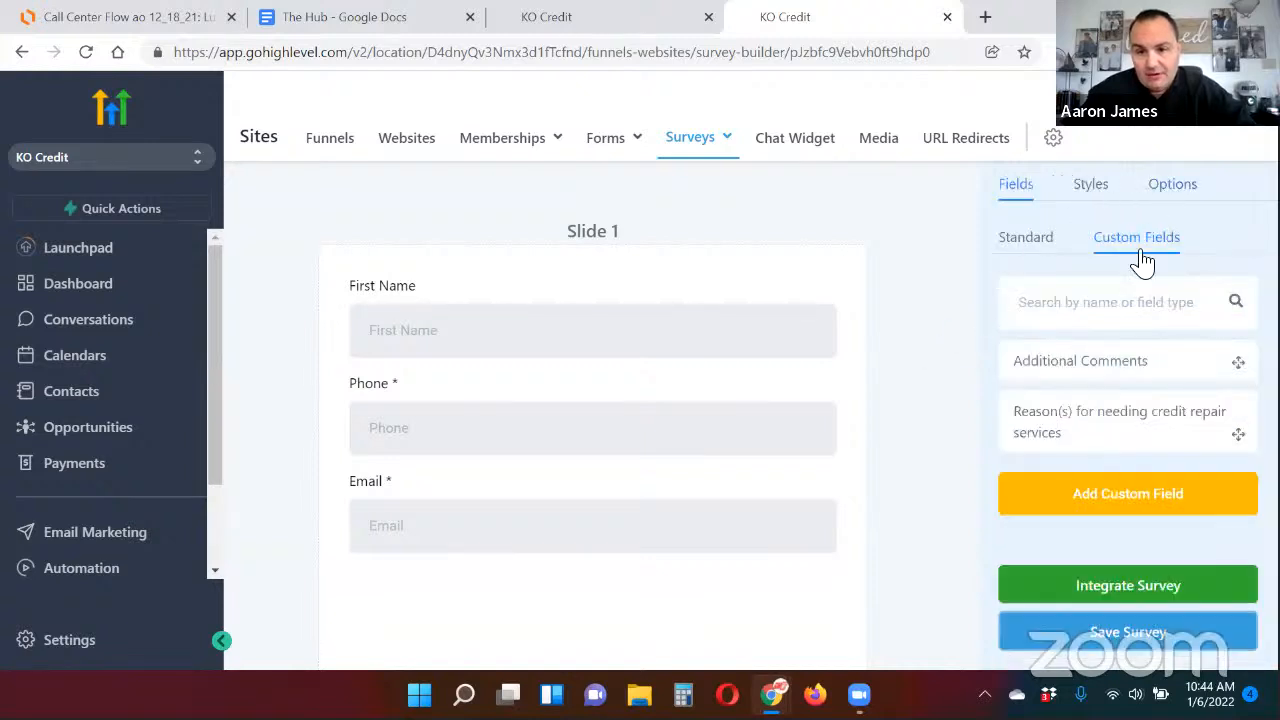
Step: Add the custom field "Reason(s) for needing credit repair services" above First Name on Slide 1 and save the survey
{"action": "left_click_drag", "start_coordinate": [1121, 425], "coordinate": [480, 303]}
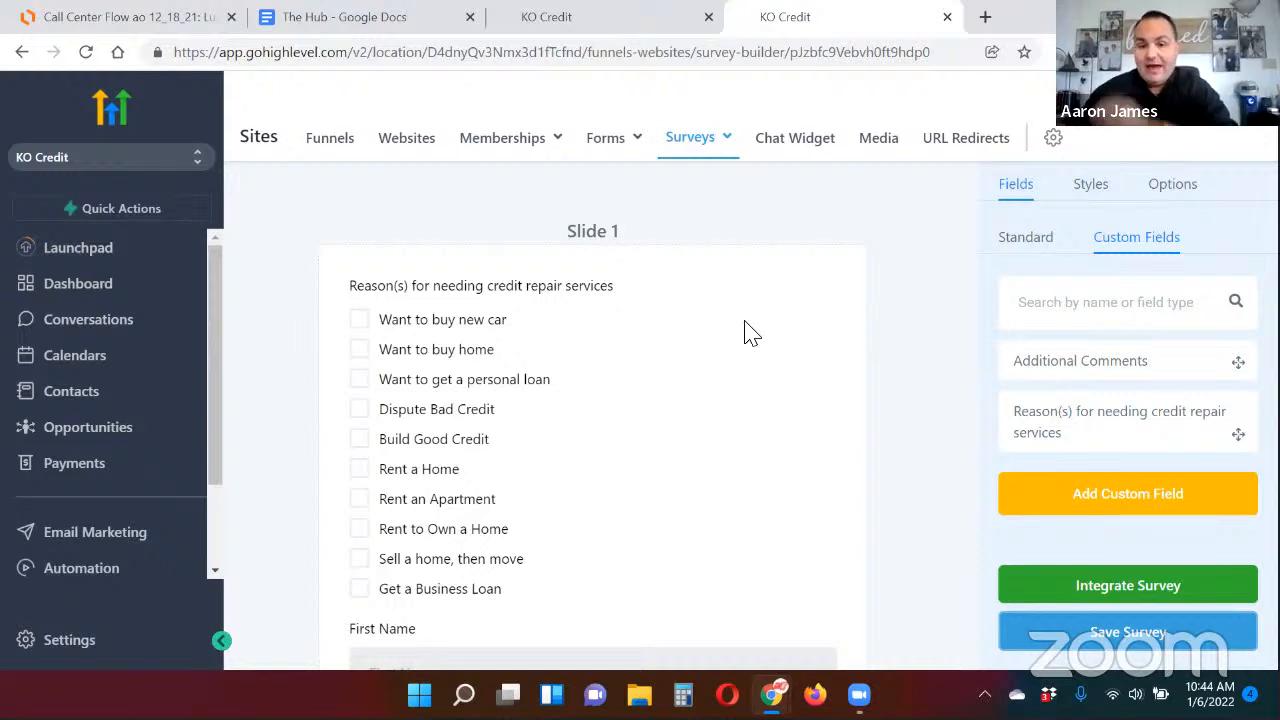
{"action": "scroll", "coordinate": [790, 360], "scroll_direction": "down", "scroll_amount": 4}
{"action": "scroll", "coordinate": [830, 376], "scroll_direction": "up", "scroll_amount": 4}
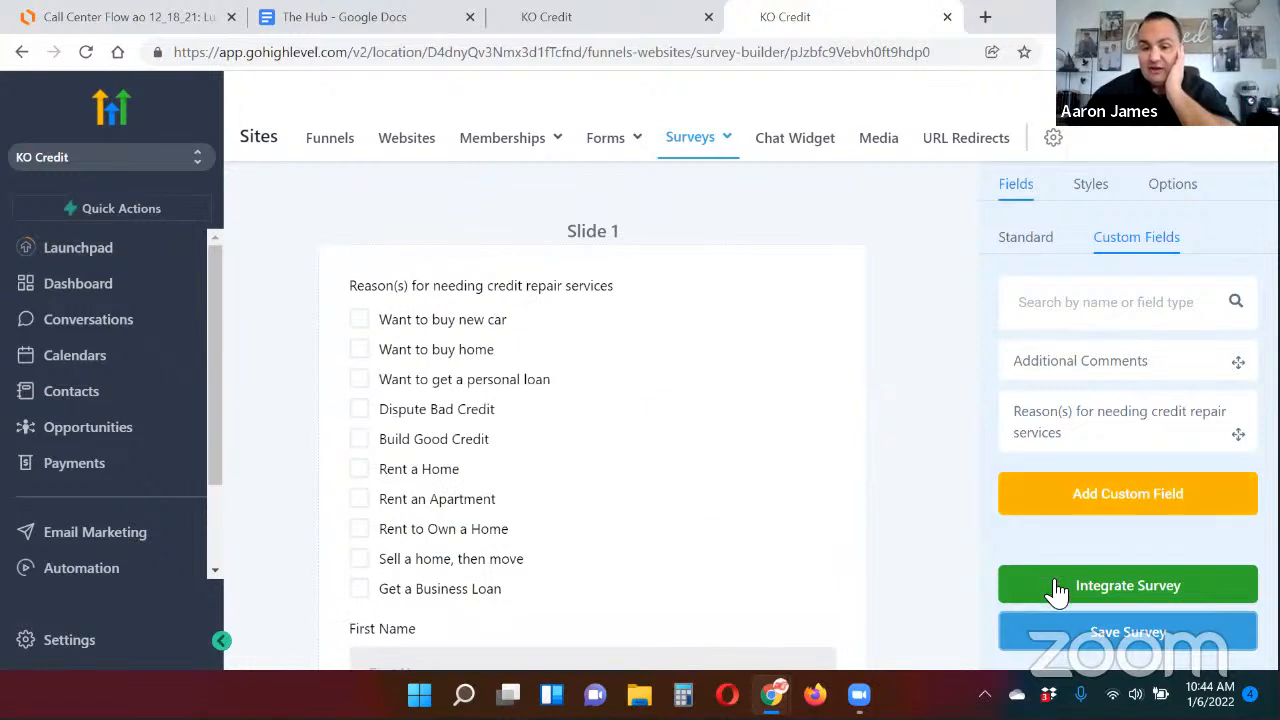
{"action": "left_click", "coordinate": [1100, 645]}
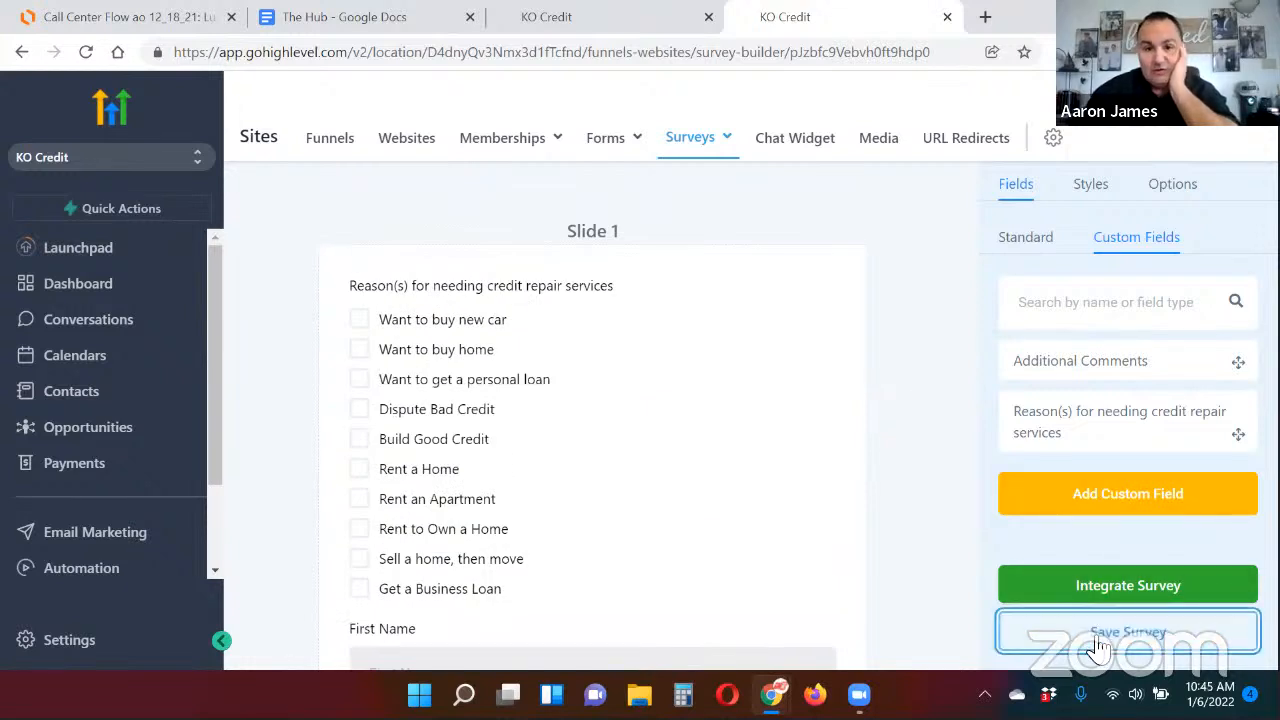
Step: Switch to the automation triggers and open the "Choose: Dispute bad credit" trigger in the Survey folder
{"action": "left_click", "coordinate": [573, 24]}
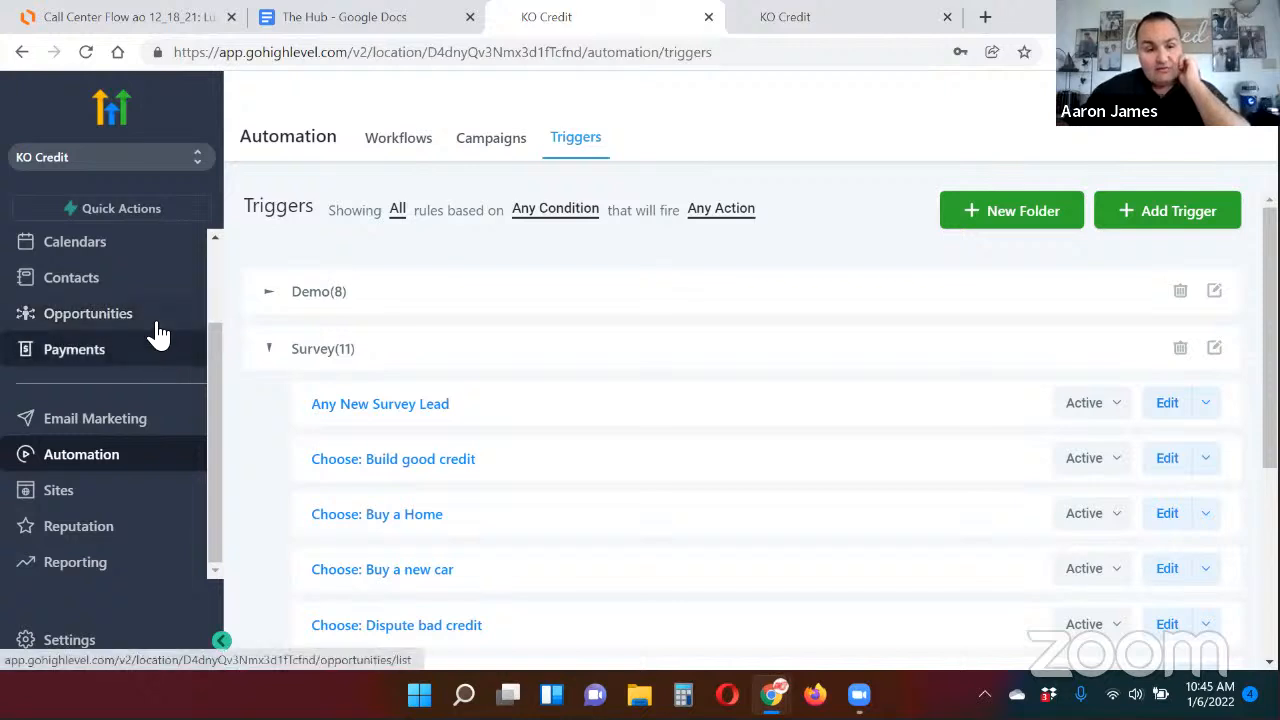
{"action": "left_click", "coordinate": [70, 462]}
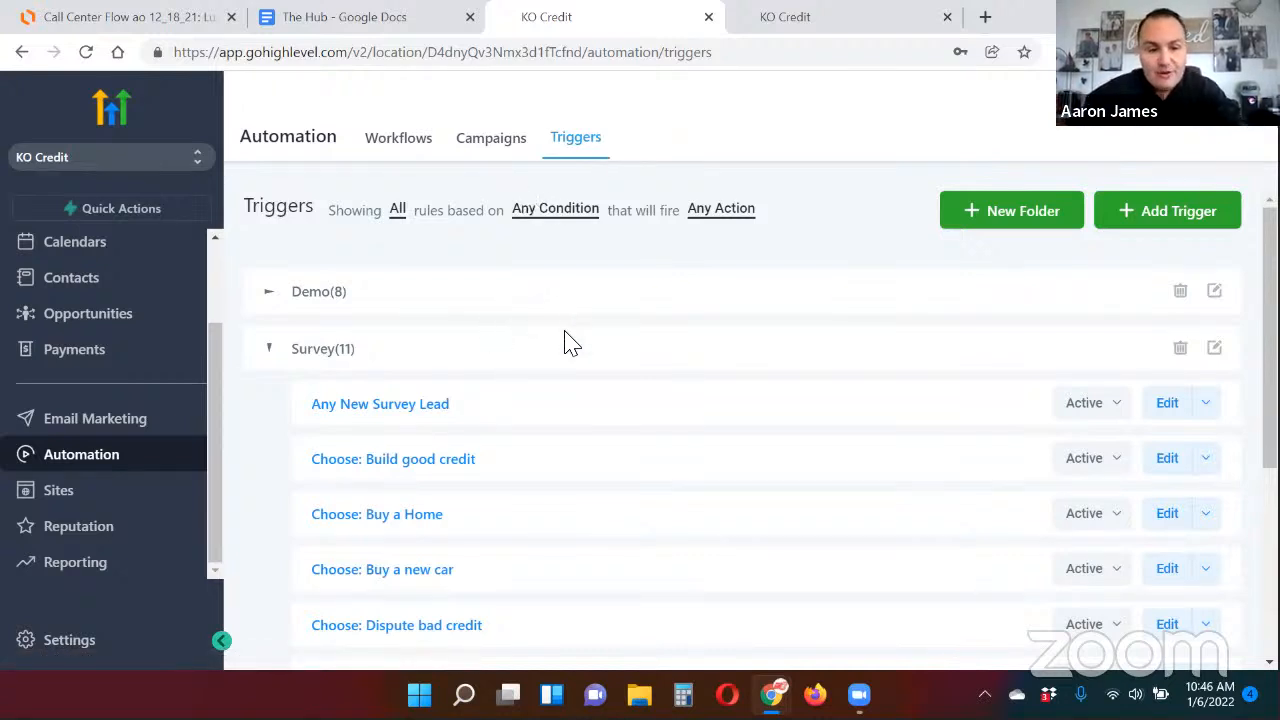
{"action": "scroll", "coordinate": [800, 355], "scroll_direction": "down", "scroll_amount": 2}
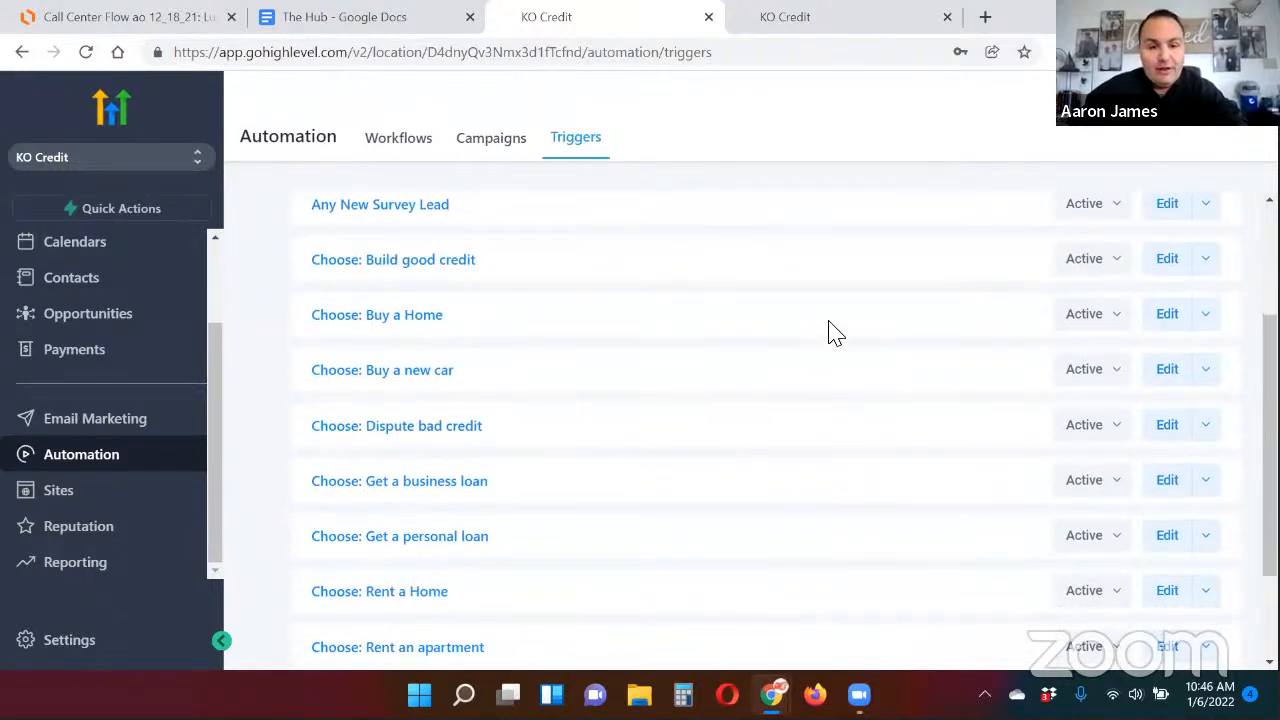
{"action": "scroll", "coordinate": [832, 333], "scroll_direction": "up", "scroll_amount": 2}
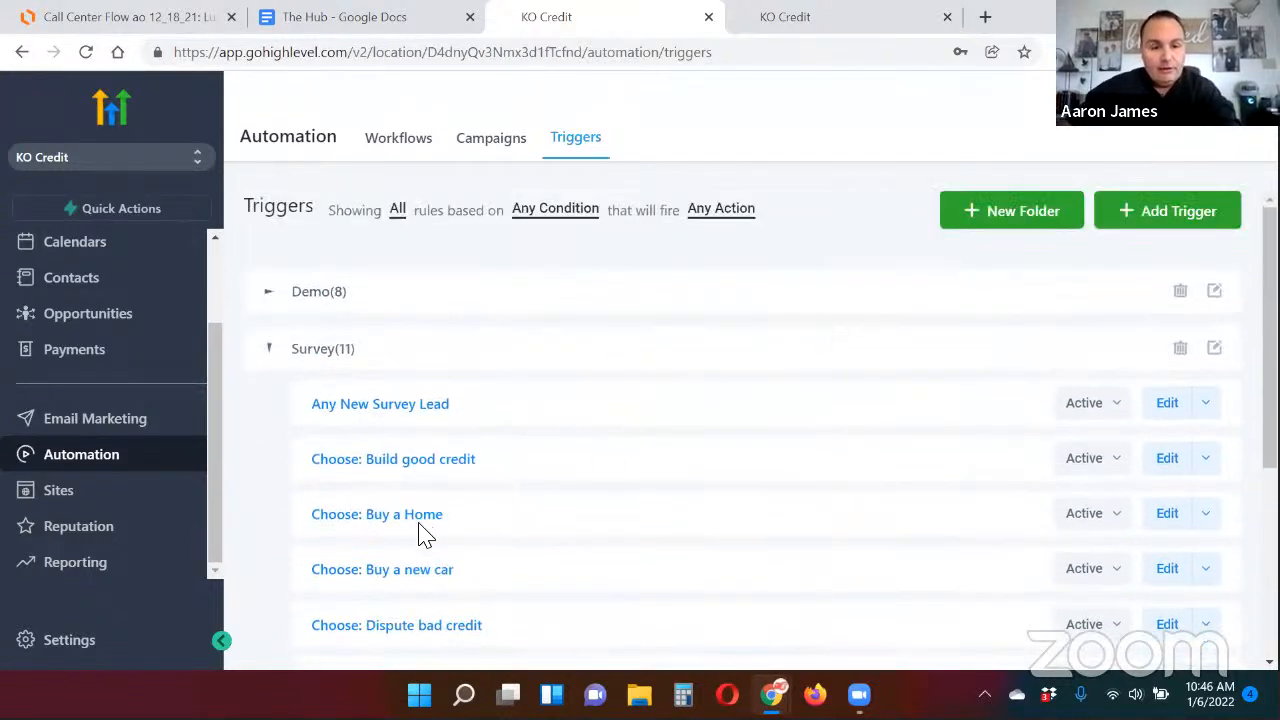
{"action": "scroll", "coordinate": [451, 534], "scroll_direction": "down", "scroll_amount": 1}
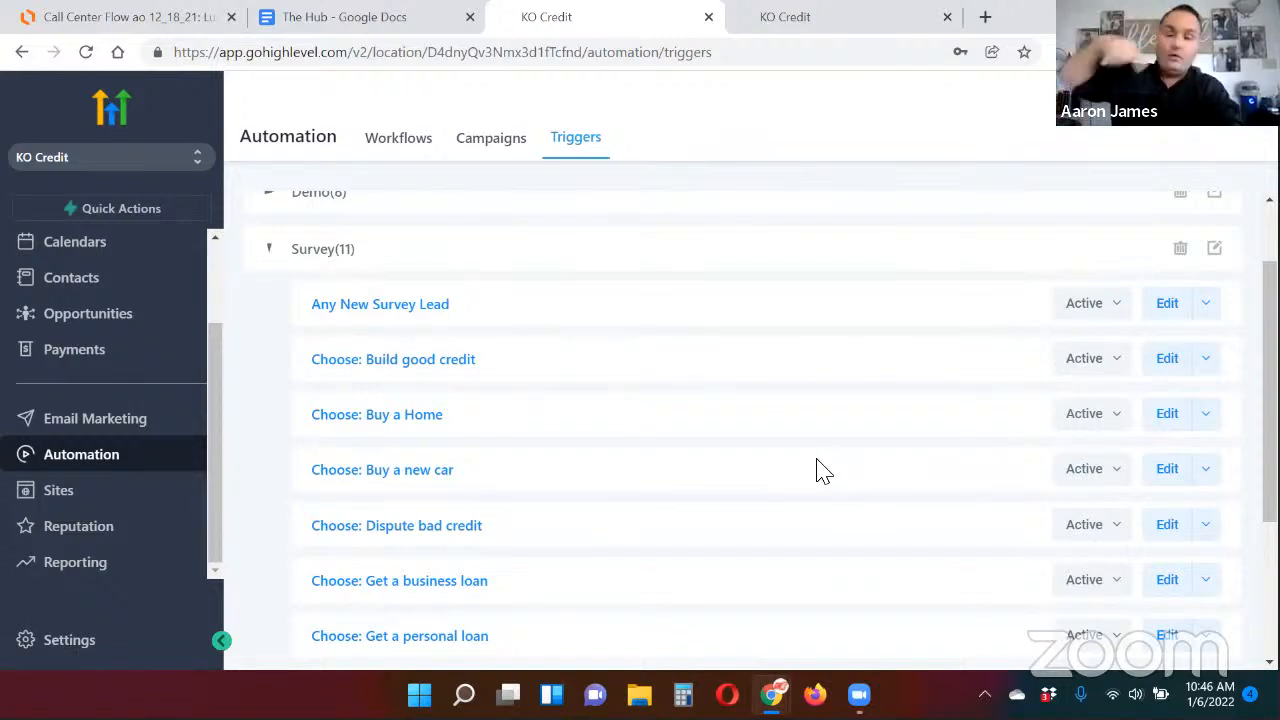
{"action": "left_click", "coordinate": [430, 535]}
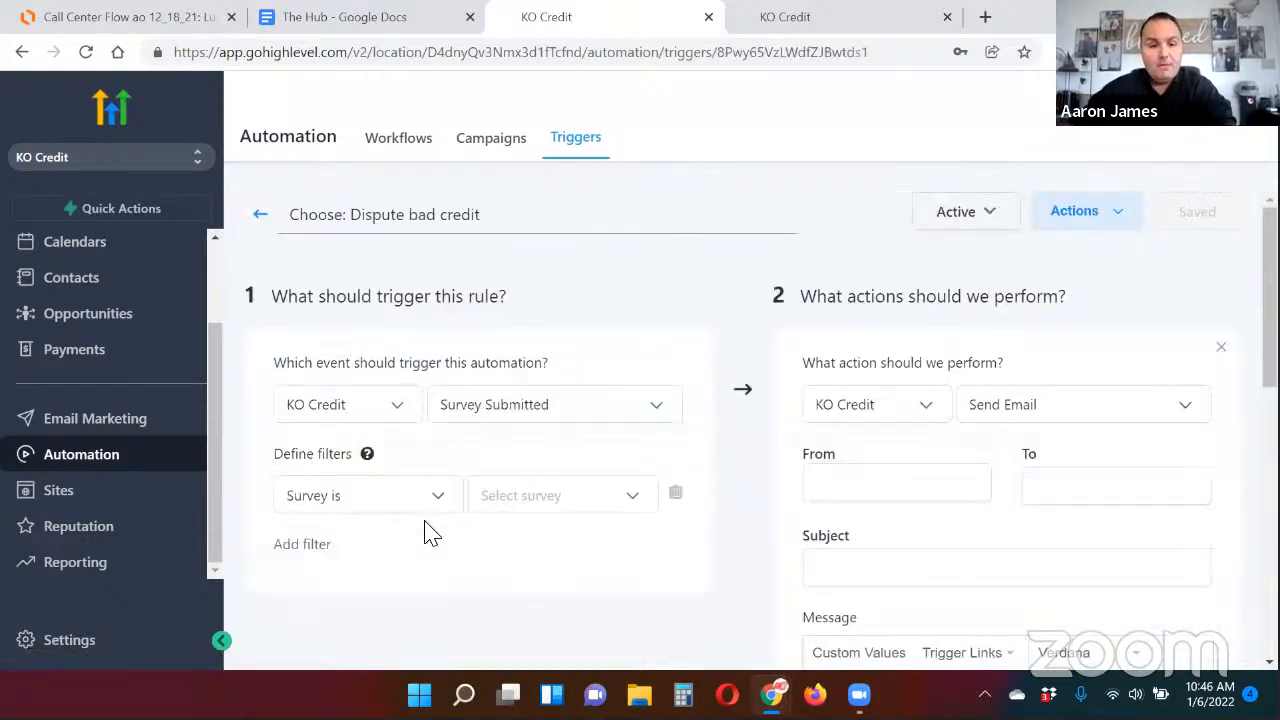
Step: Add a trigger filter on "Reason(s) for needing credit repair services" with the option "Dispute Bad Credit" selected
{"action": "scroll", "coordinate": [714, 309], "scroll_direction": "down", "scroll_amount": 2}
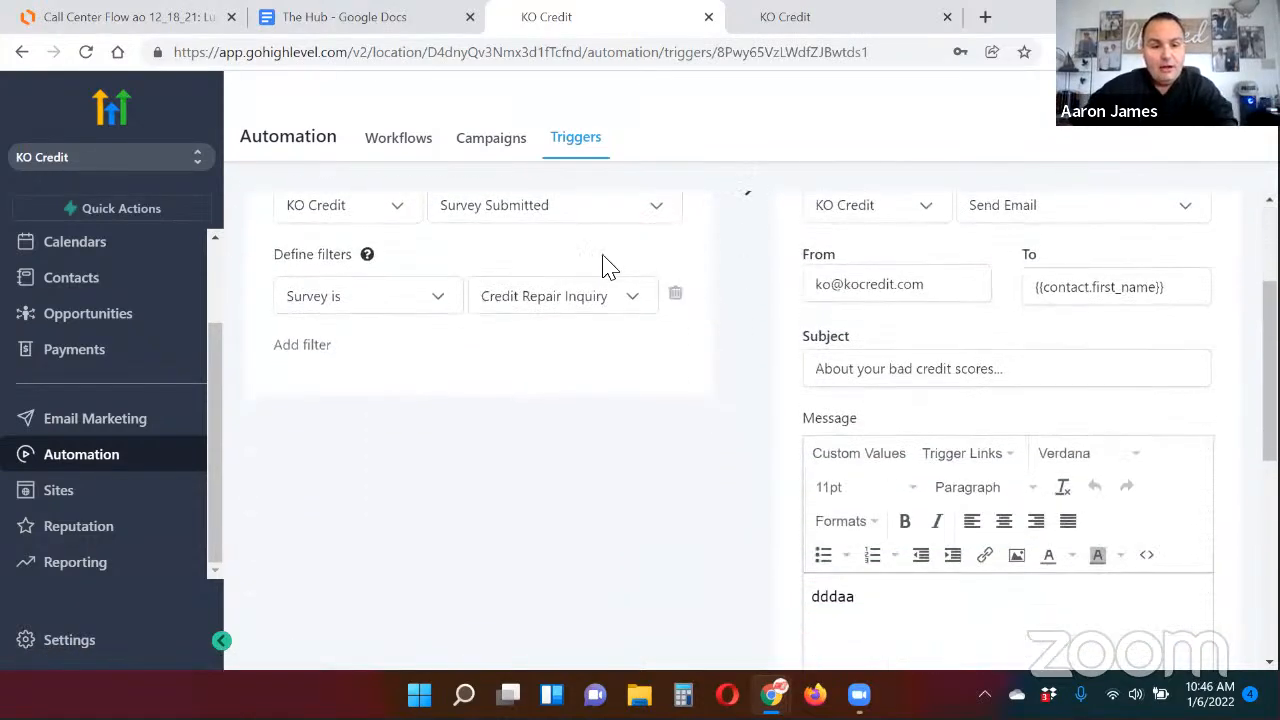
{"action": "scroll", "coordinate": [606, 266], "scroll_direction": "up", "scroll_amount": 2}
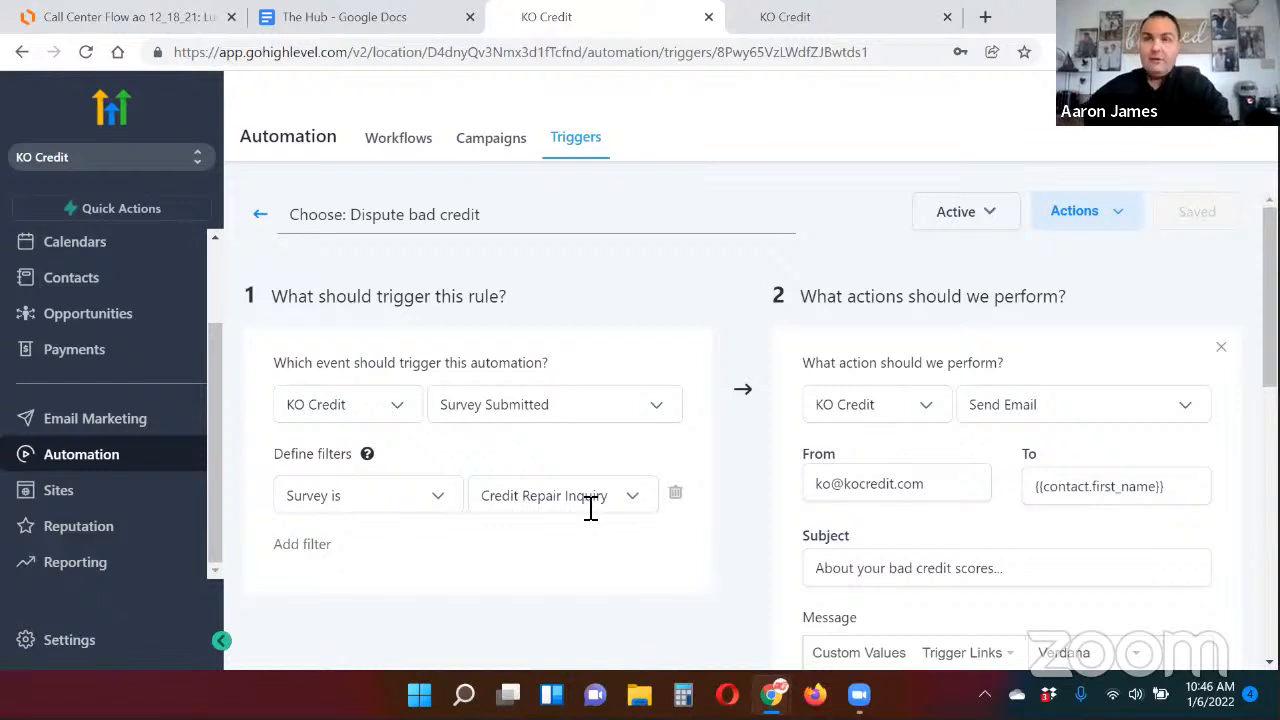
{"action": "left_click", "coordinate": [312, 547]}
{"action": "left_click", "coordinate": [336, 542]}
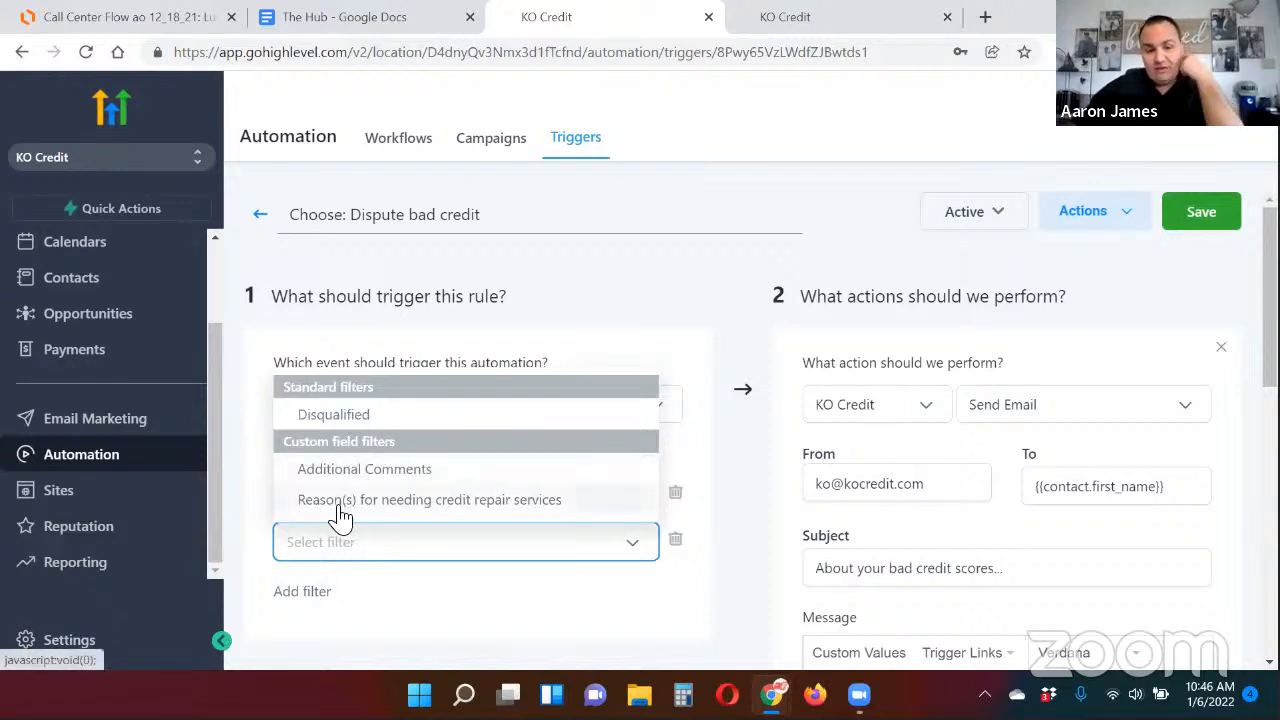
{"action": "left_click", "coordinate": [427, 504]}
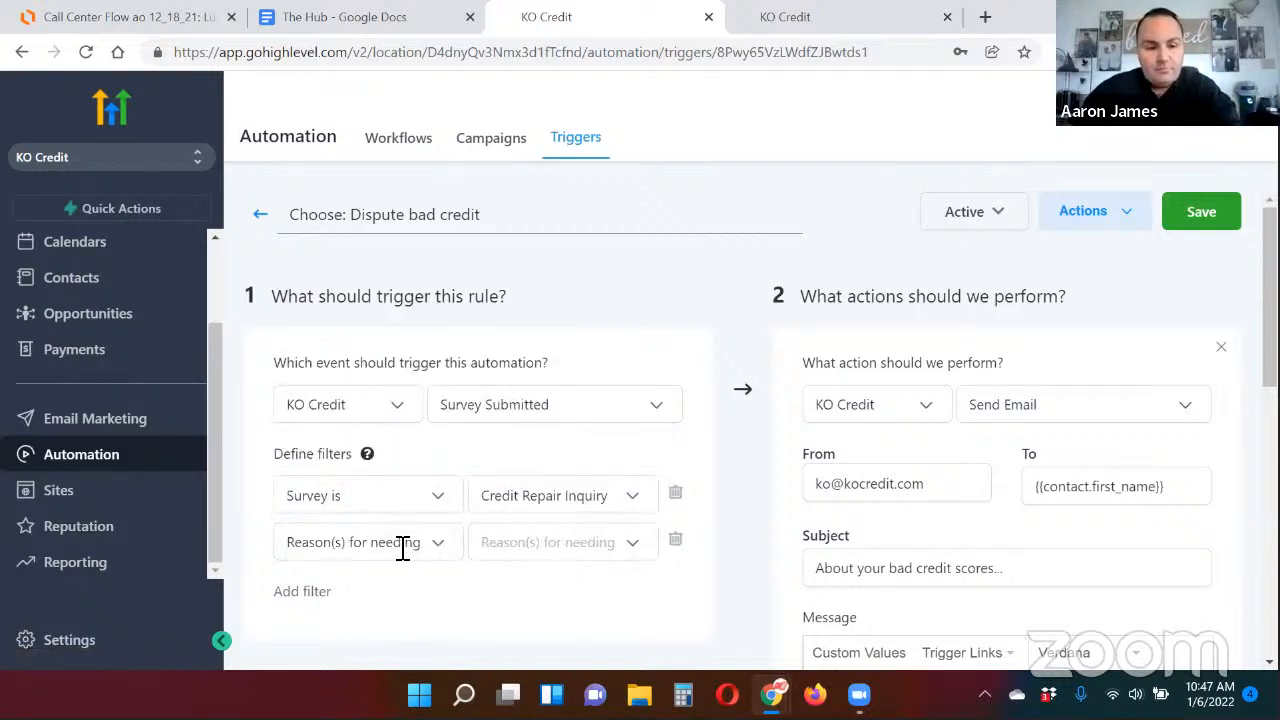
{"action": "left_click", "coordinate": [500, 543]}
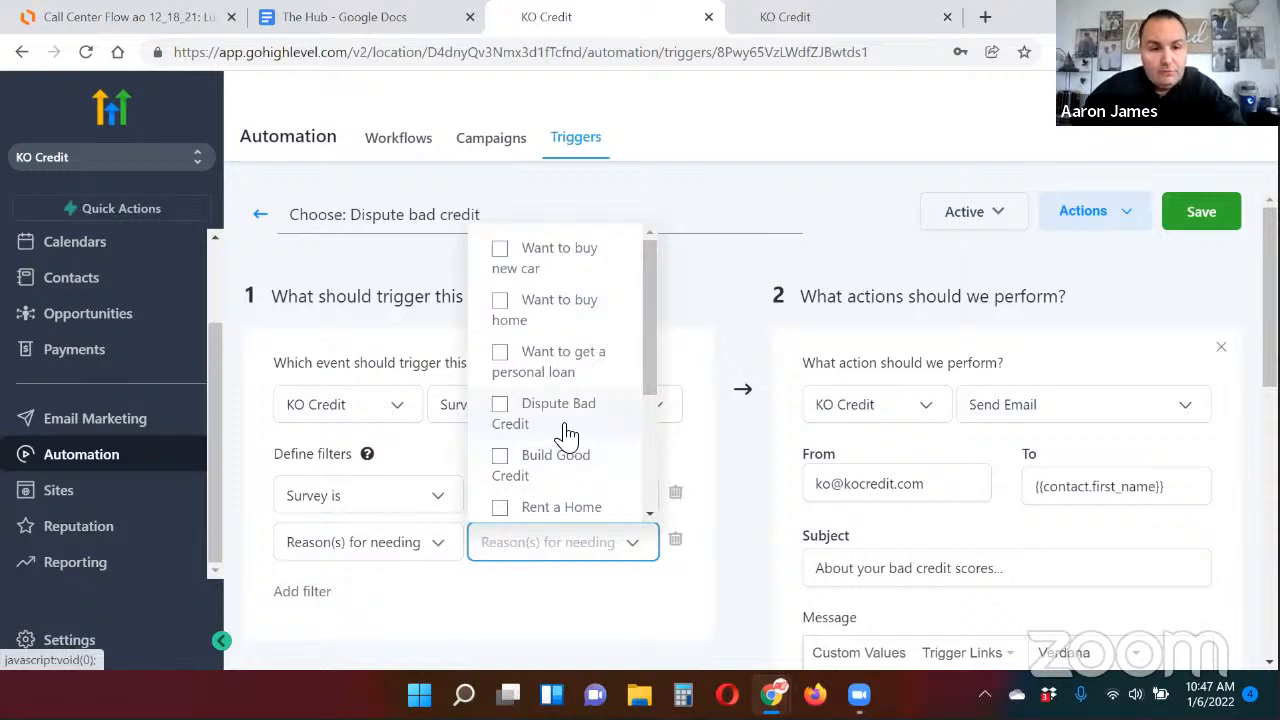
{"action": "left_click", "coordinate": [501, 408]}
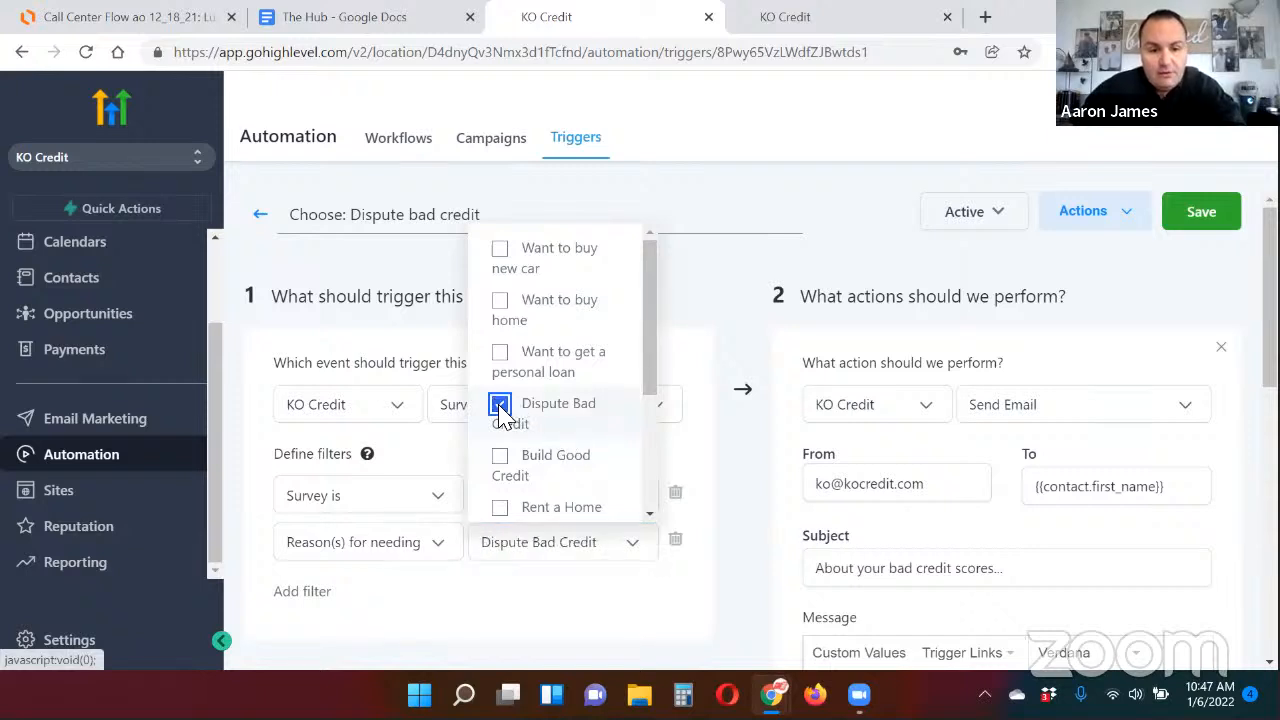
{"action": "left_click_drag", "start_coordinate": [815, 296], "coordinate": [1008, 296]}
{"action": "left_click", "coordinate": [1130, 302]}
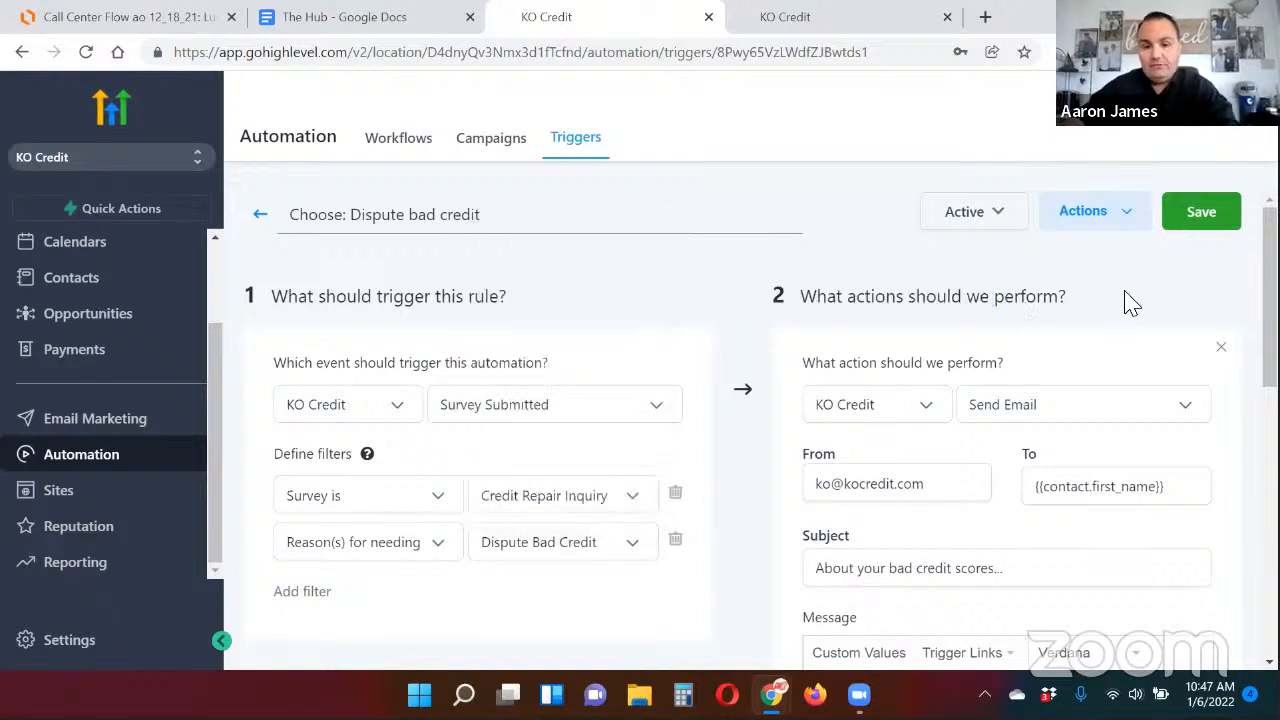
Step: Look over the trigger's Send Email action, save the trigger and return to the survey builder
{"action": "scroll", "coordinate": [1100, 355], "scroll_direction": "down", "scroll_amount": 1}
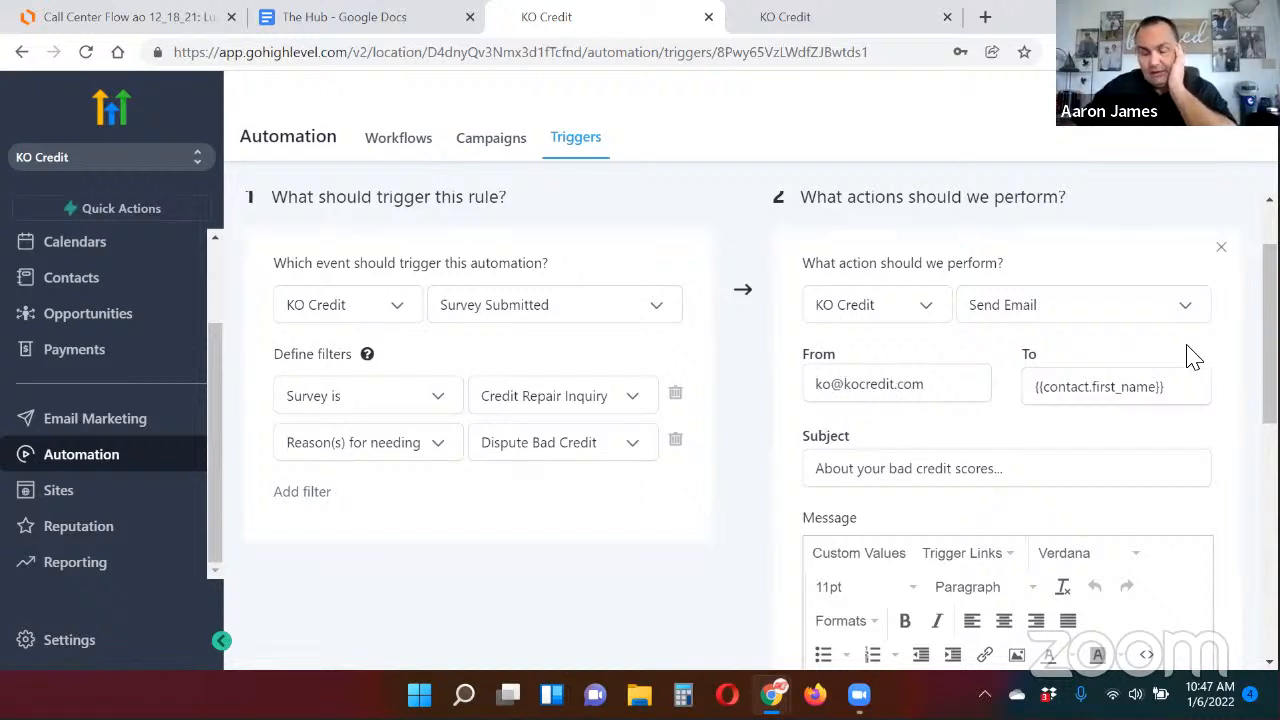
{"action": "scroll", "coordinate": [1140, 357], "scroll_direction": "down", "scroll_amount": 2}
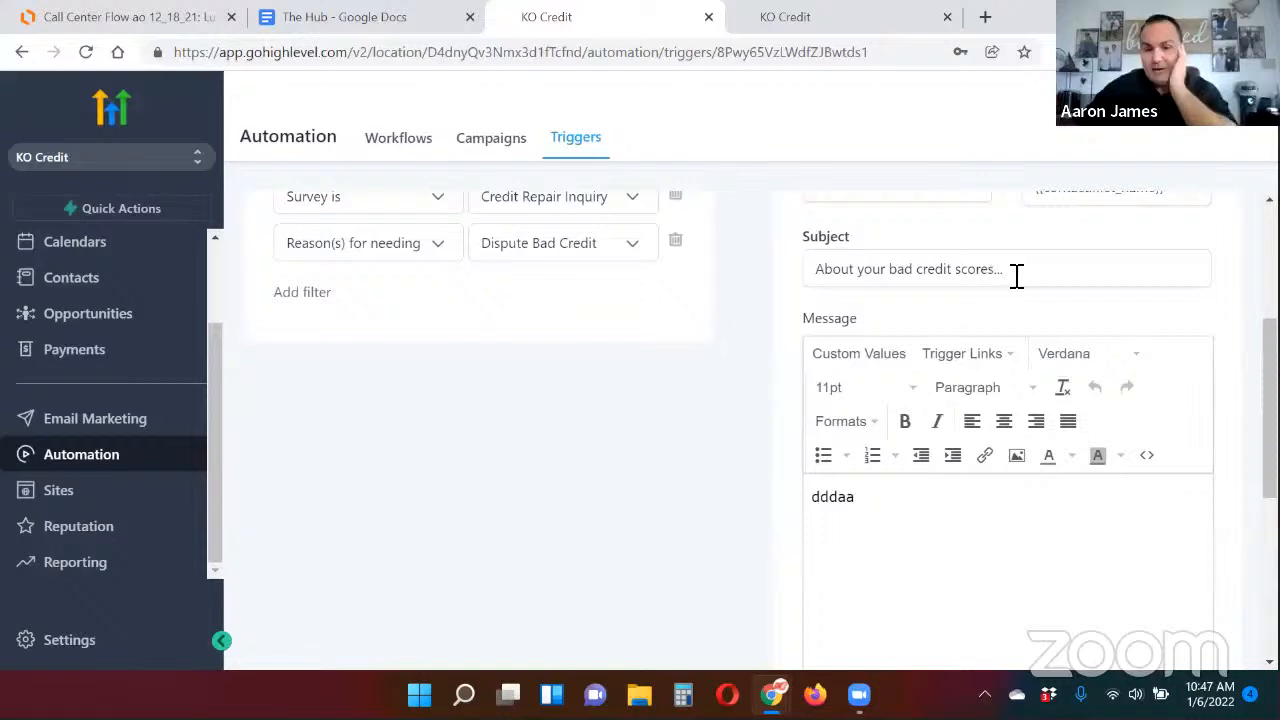
{"action": "scroll", "coordinate": [918, 465], "scroll_direction": "down", "scroll_amount": 3}
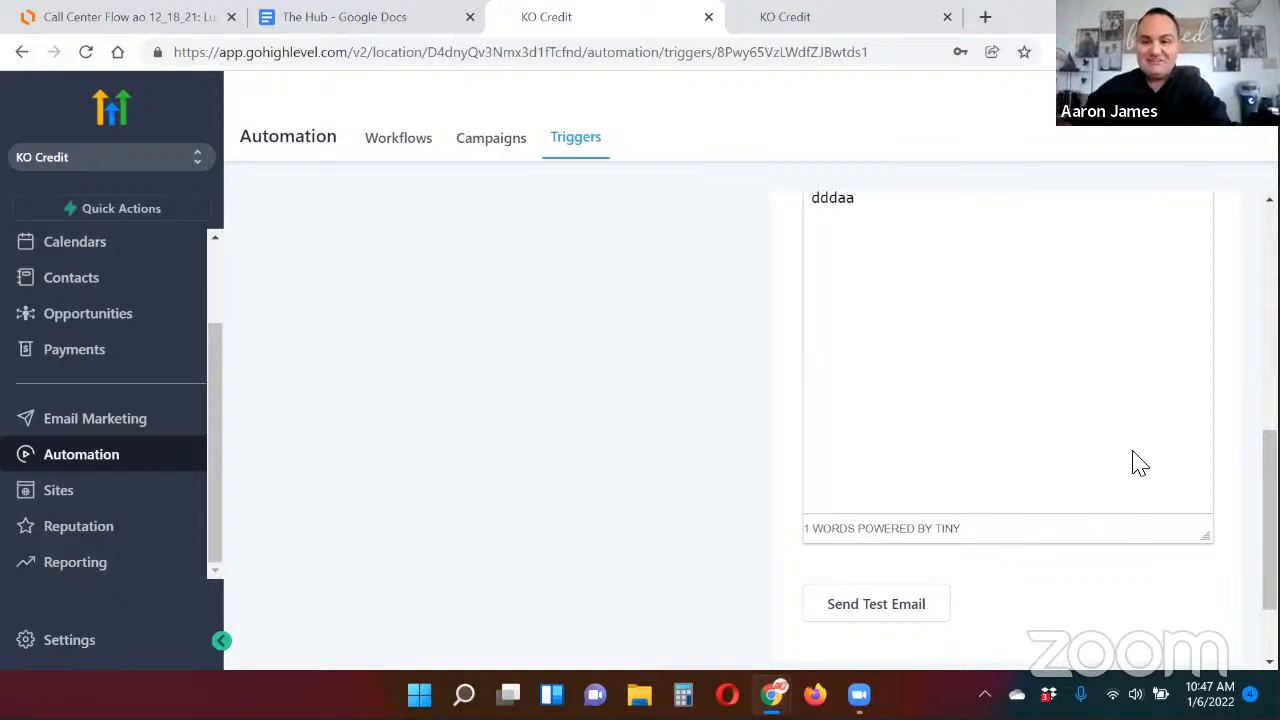
{"action": "scroll", "coordinate": [1120, 465], "scroll_direction": "down", "scroll_amount": 1}
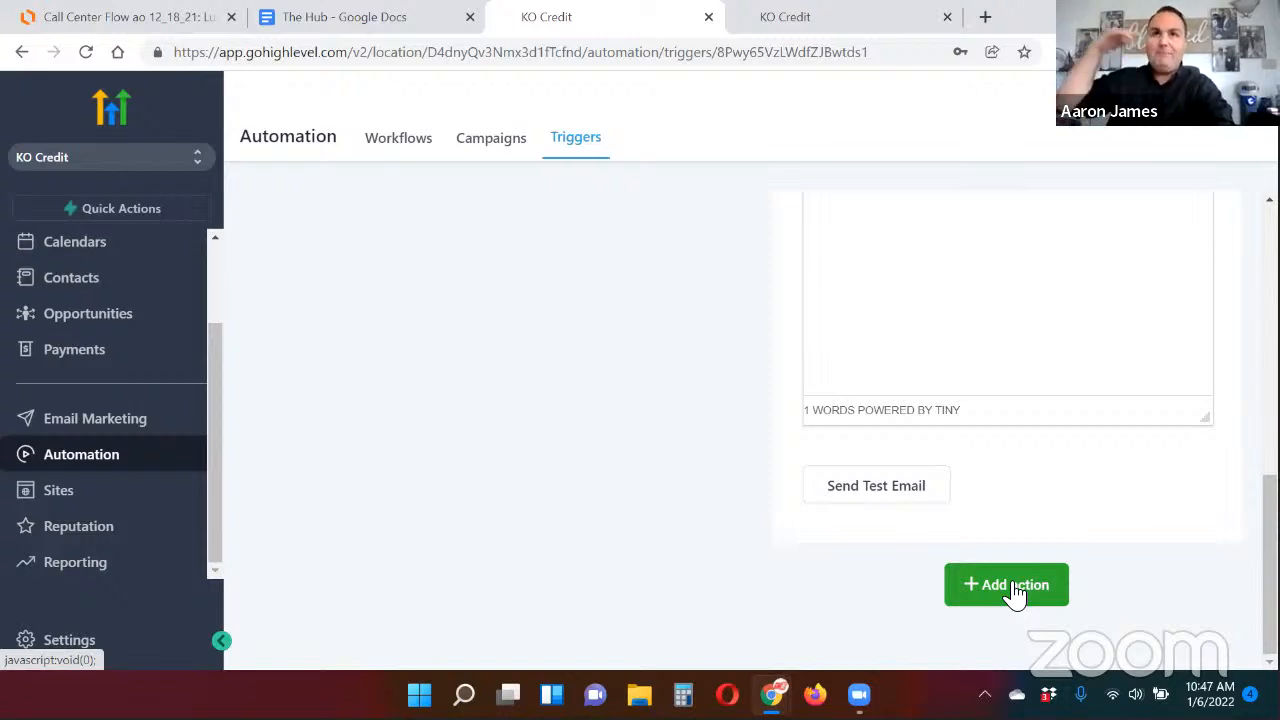
{"action": "scroll", "coordinate": [1014, 534], "scroll_direction": "up", "scroll_amount": 10}
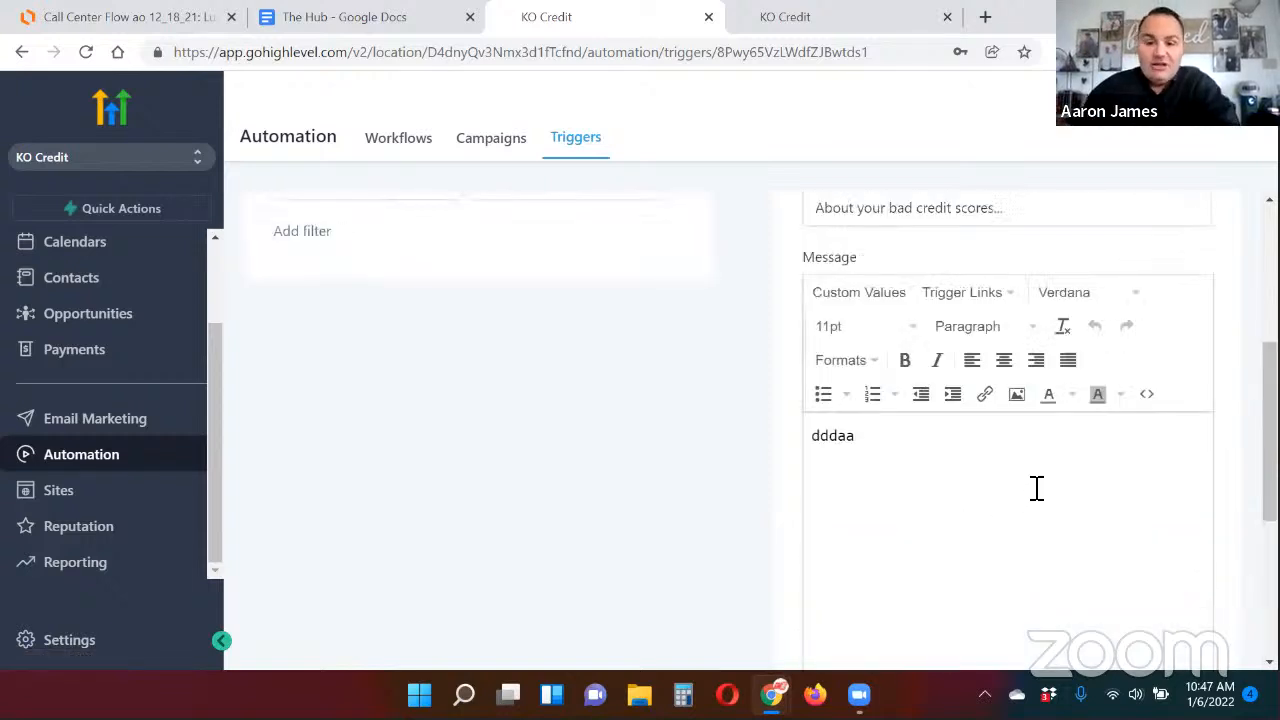
{"action": "left_click", "coordinate": [1196, 220]}
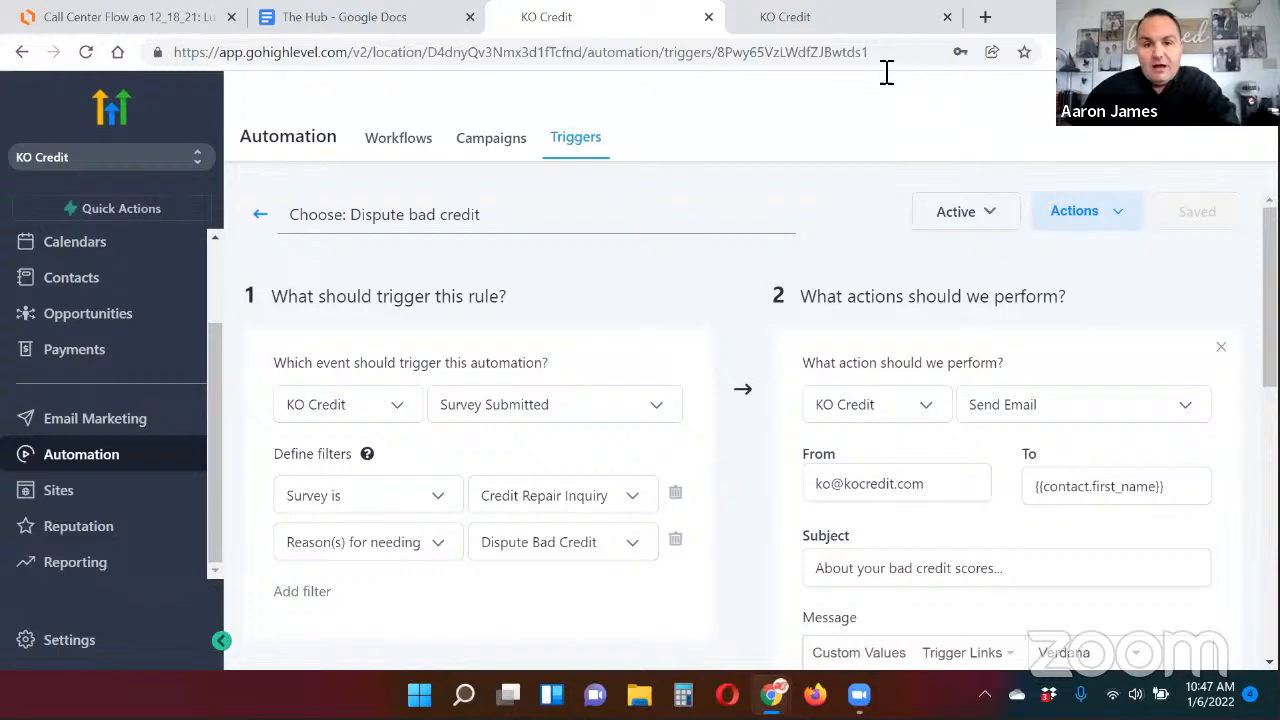
{"action": "left_click", "coordinate": [835, 30]}
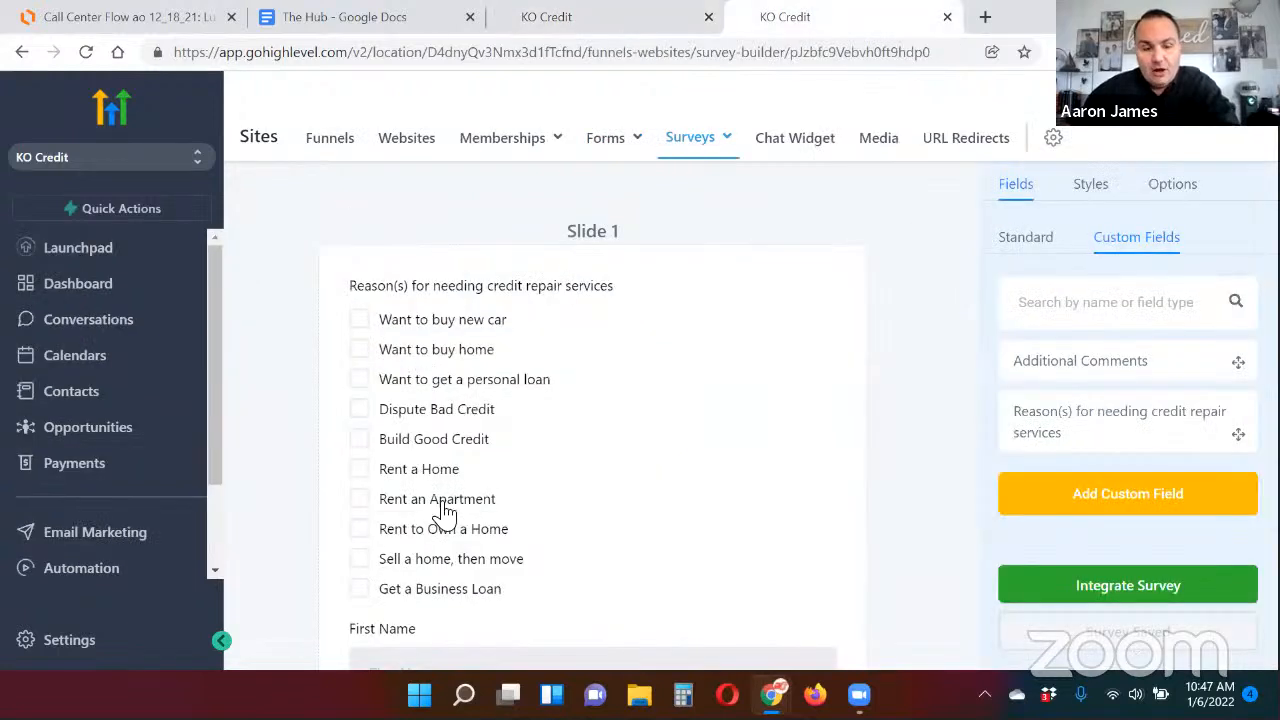